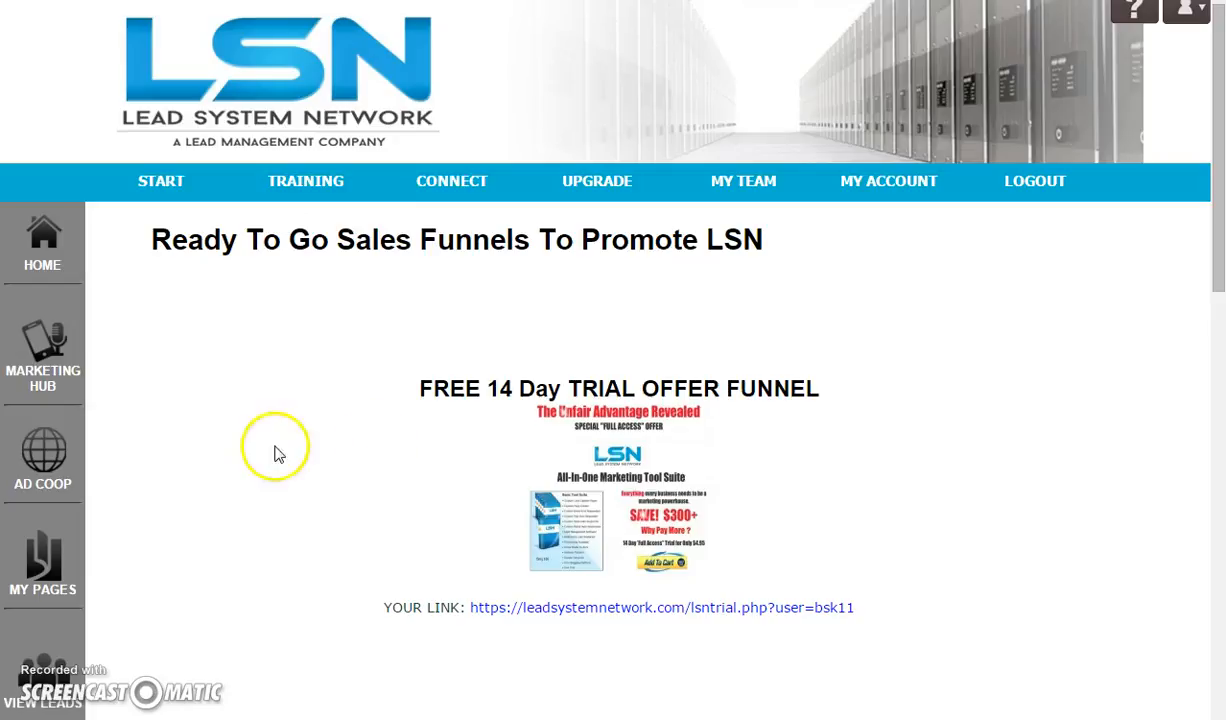
Open the Custom and EZ Wizard from the Wizards & Video Background Capture Pages section of My Pages in the Marketing Hub
click(45, 357)
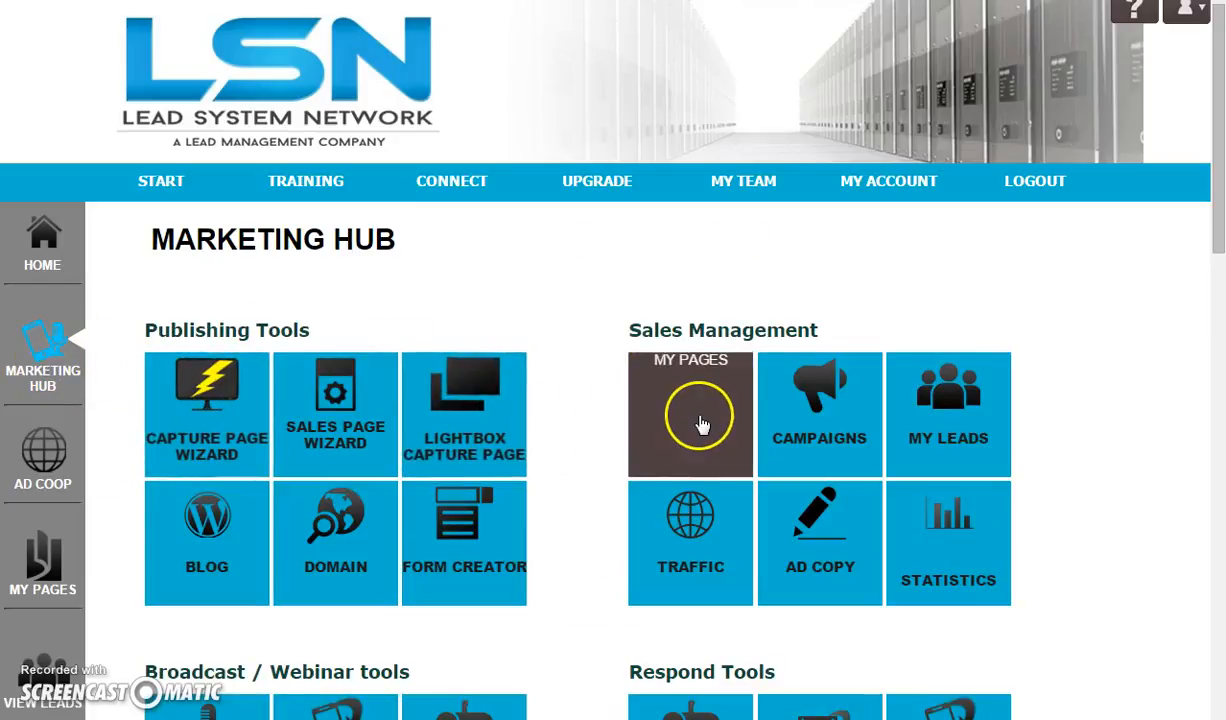
click(685, 420)
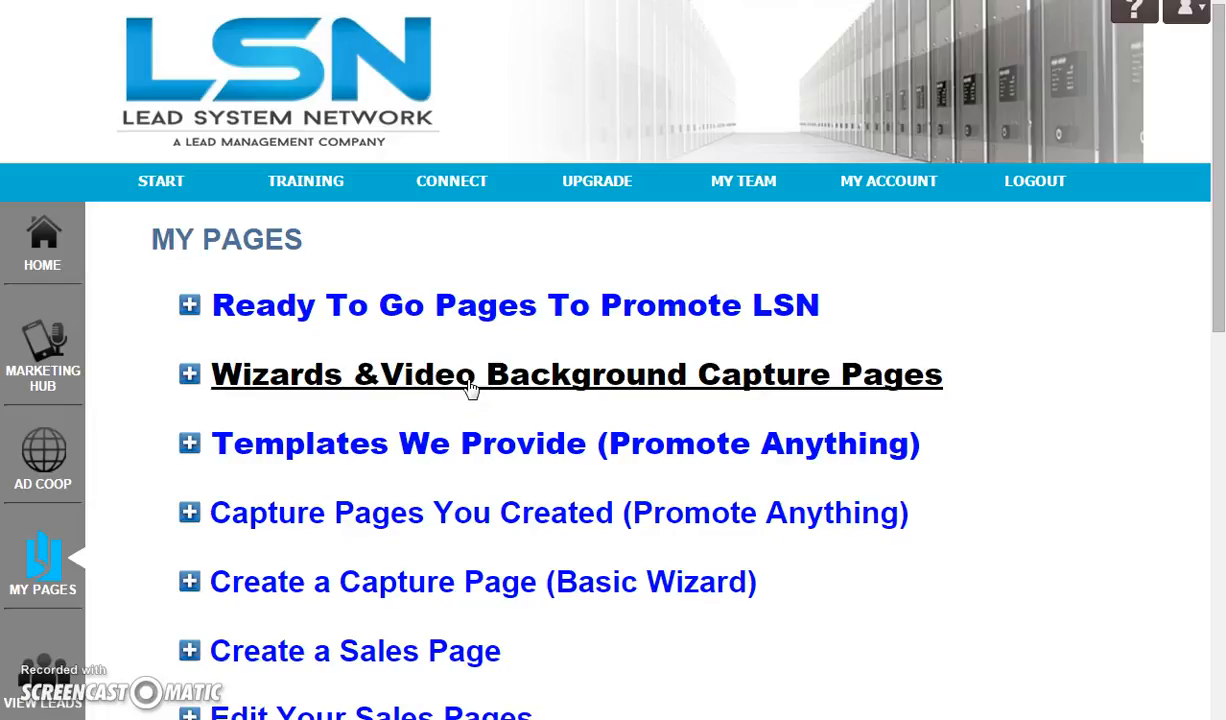
click(471, 386)
click(250, 414)
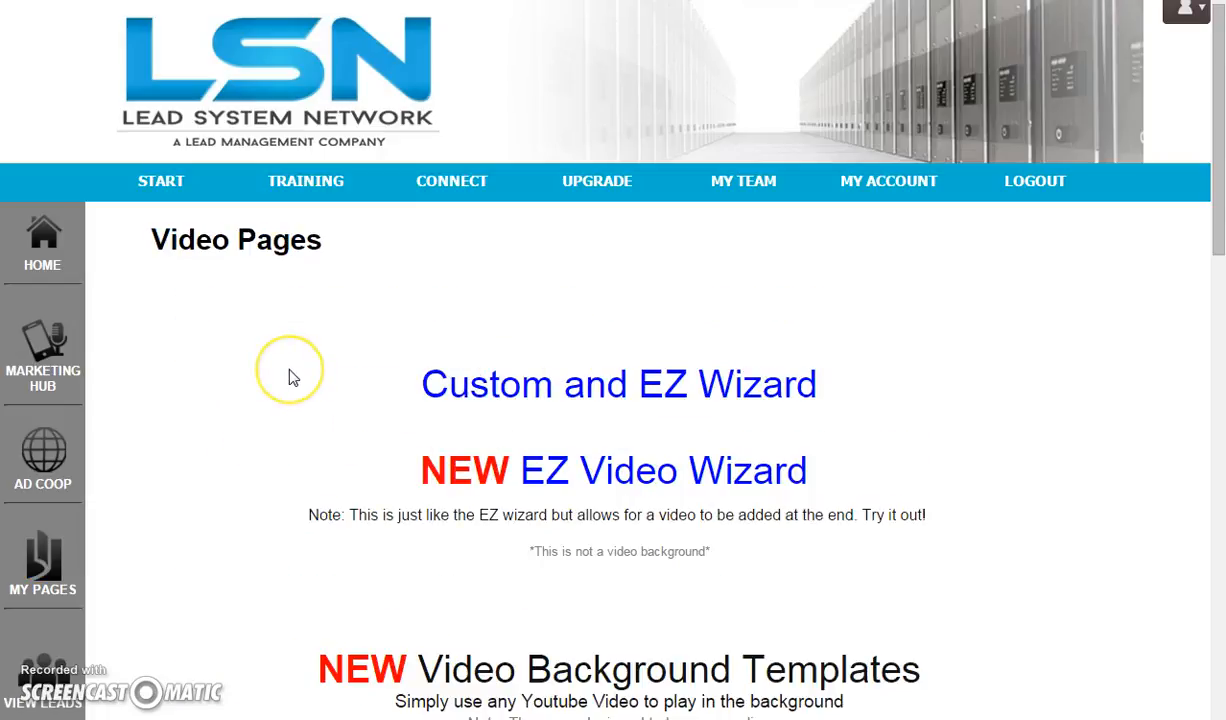
click(566, 402)
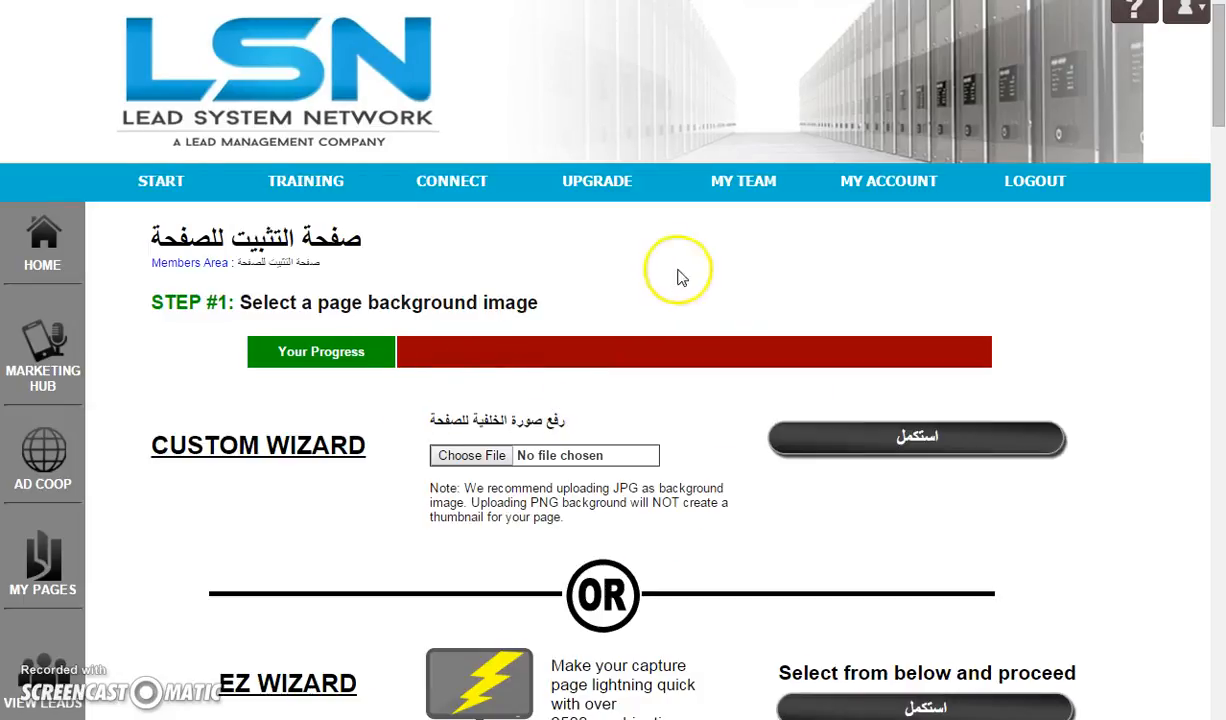
Browse the EZ Wizard's gallery of page background images
scroll(640, 330, down, 1)
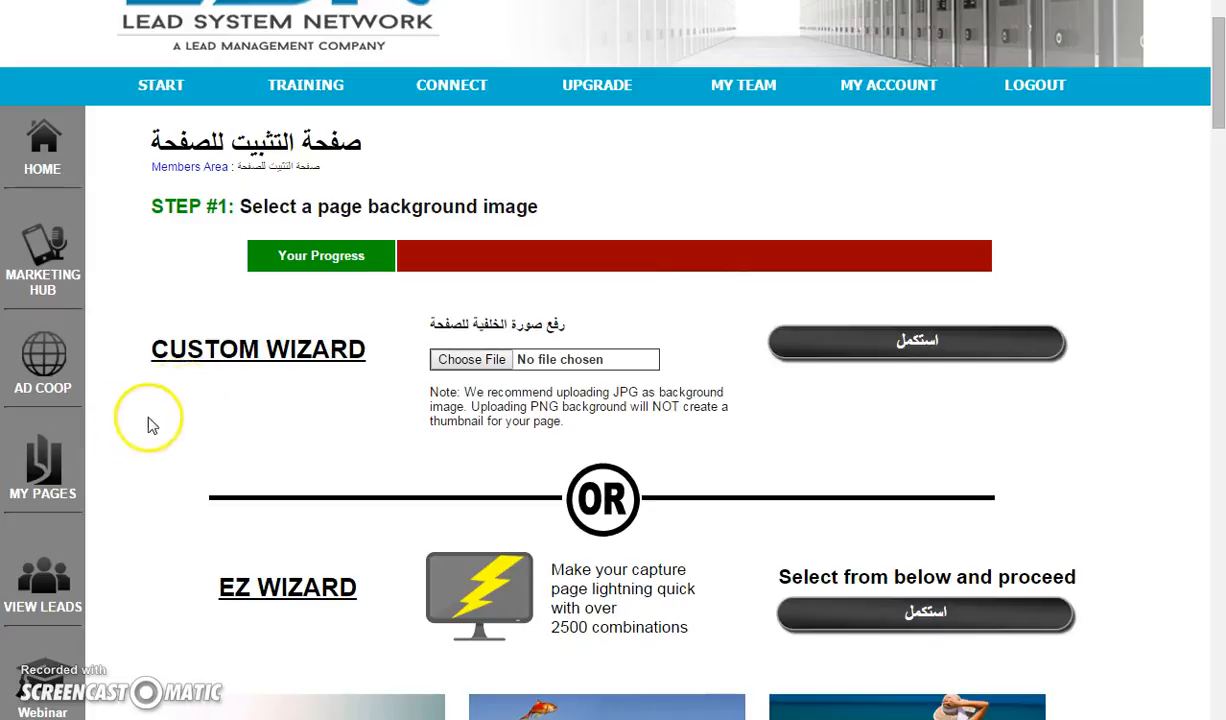
scroll(183, 402, down, 1)
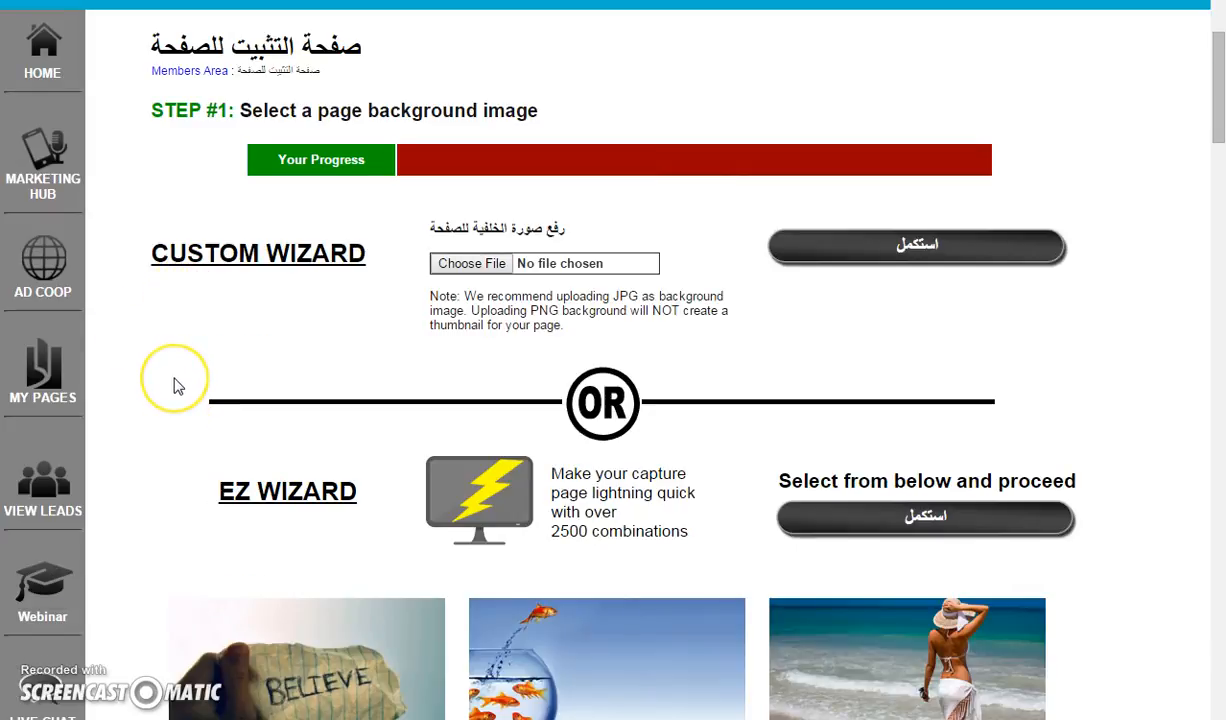
scroll(178, 386, down, 5)
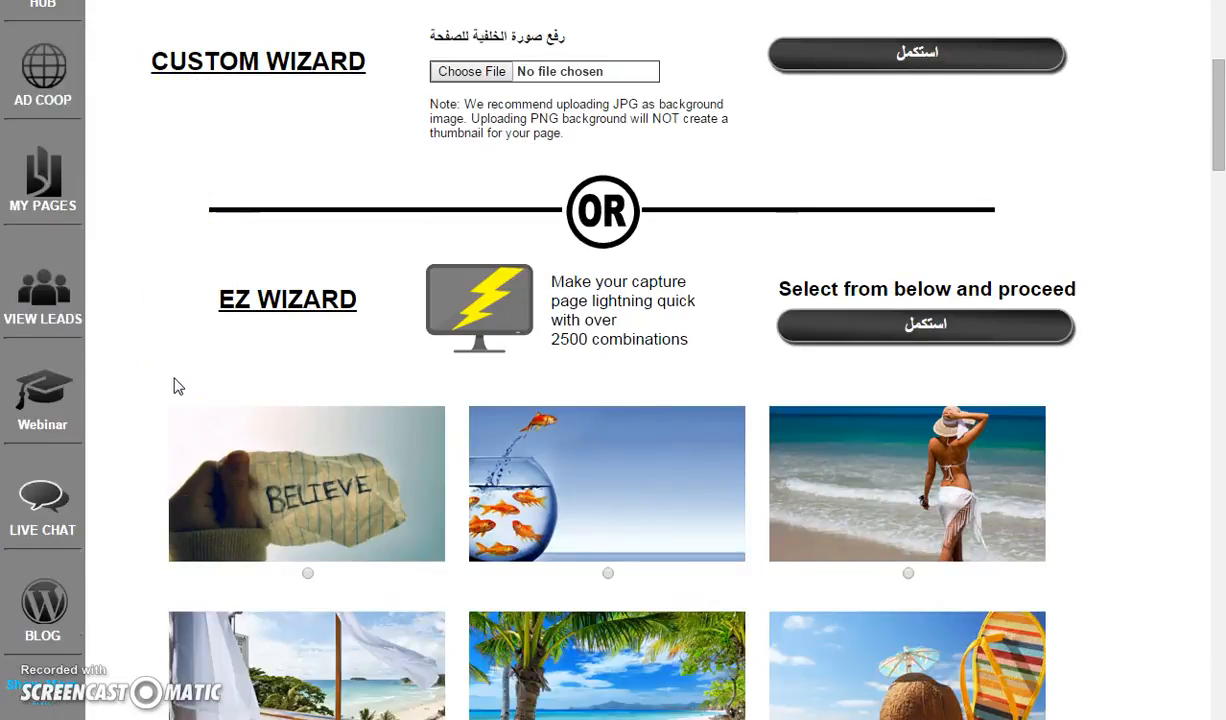
scroll(150, 437, down, 3)
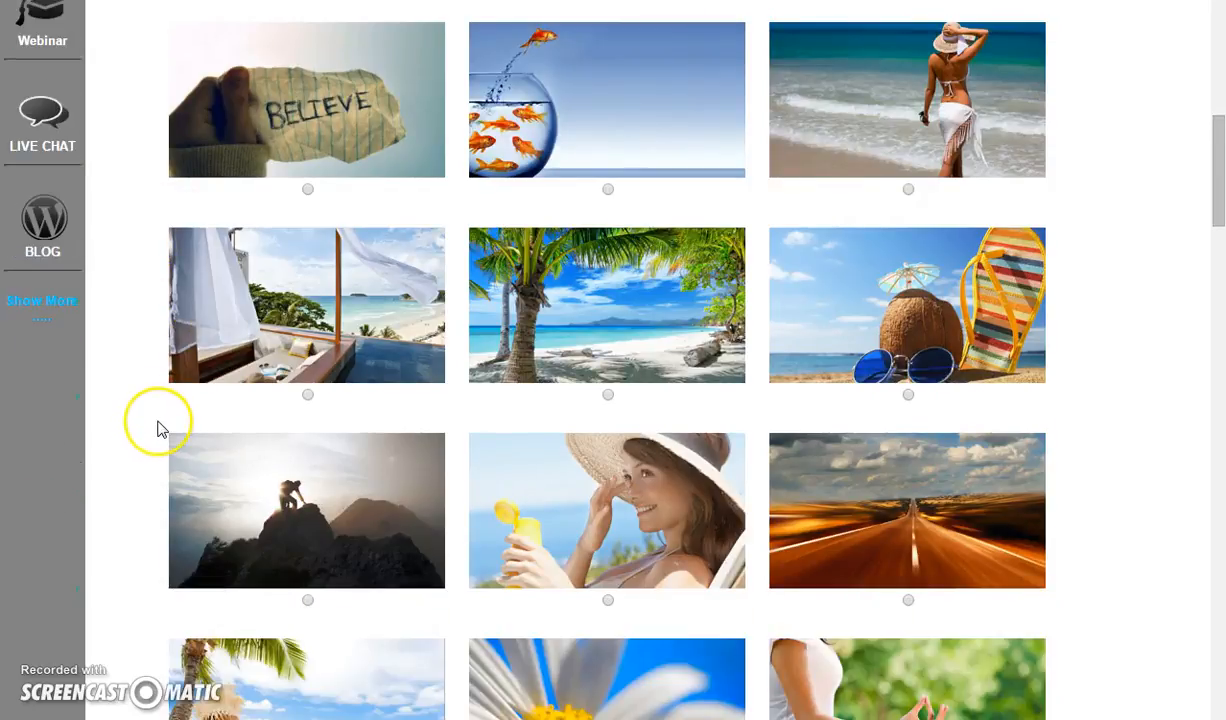
scroll(157, 430, down, 4)
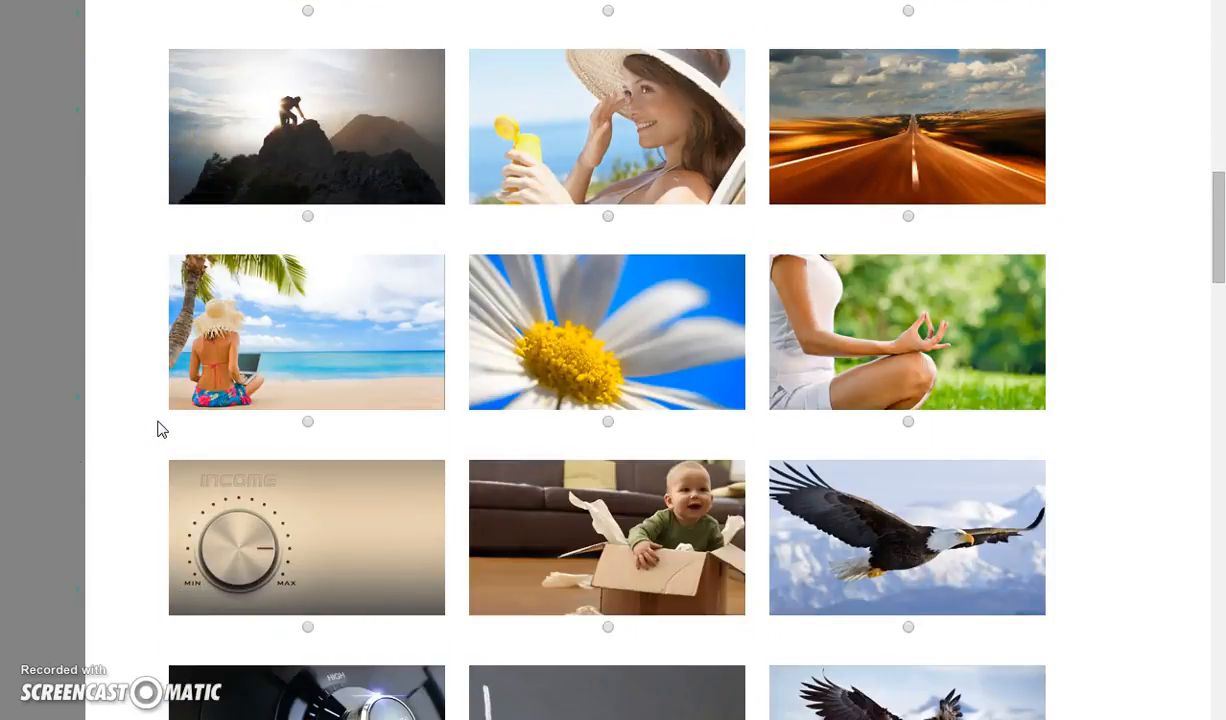
scroll(157, 430, down, 1)
scroll(159, 428, up, 3)
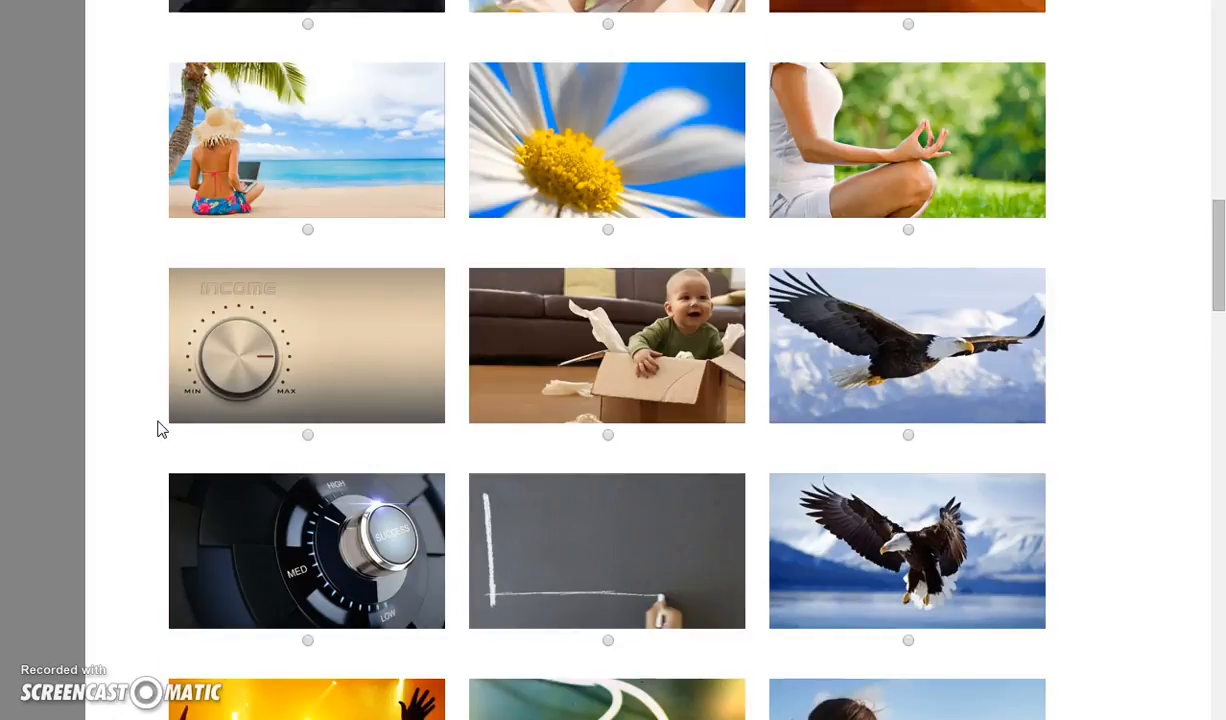
scroll(161, 421, up, 2)
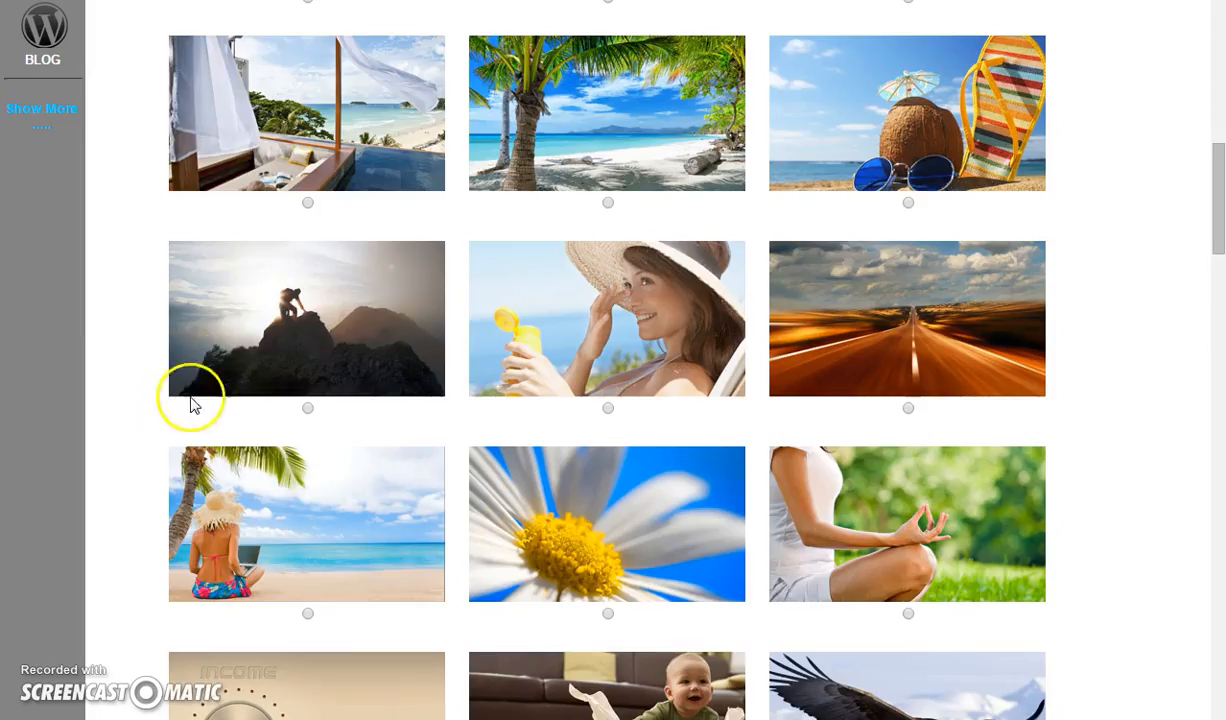
scroll(125, 378, down, 1)
scroll(136, 371, down, 4)
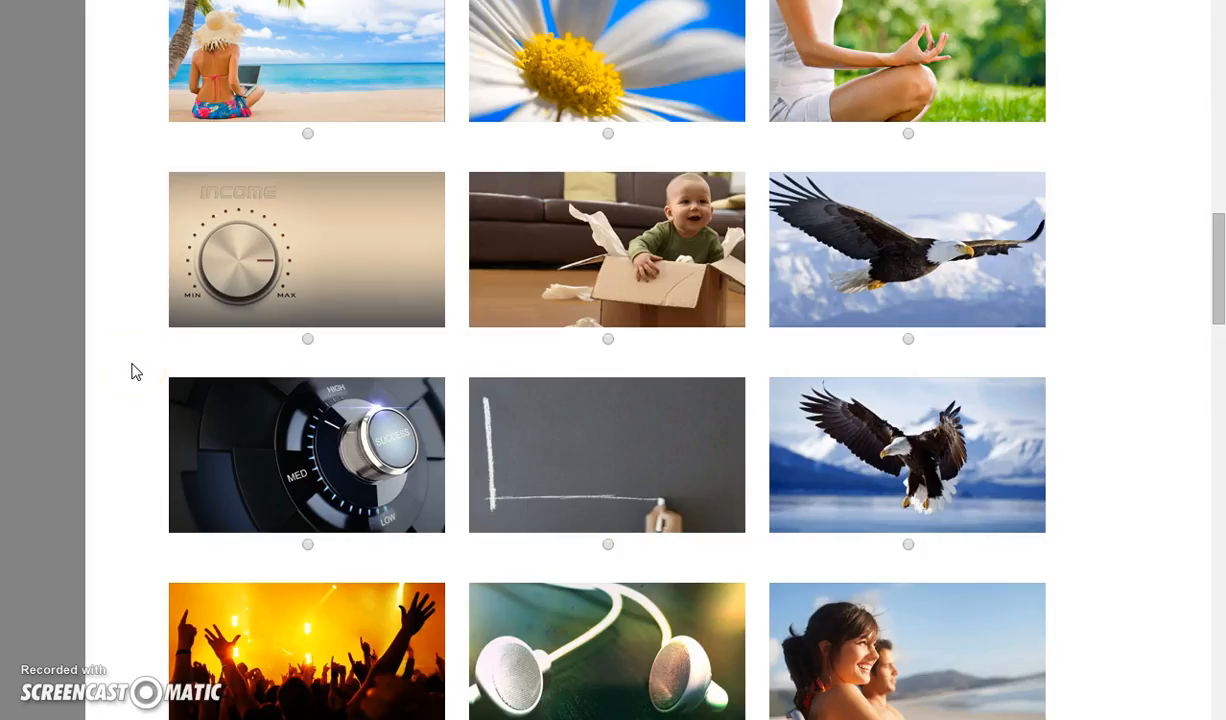
scroll(136, 371, down, 7)
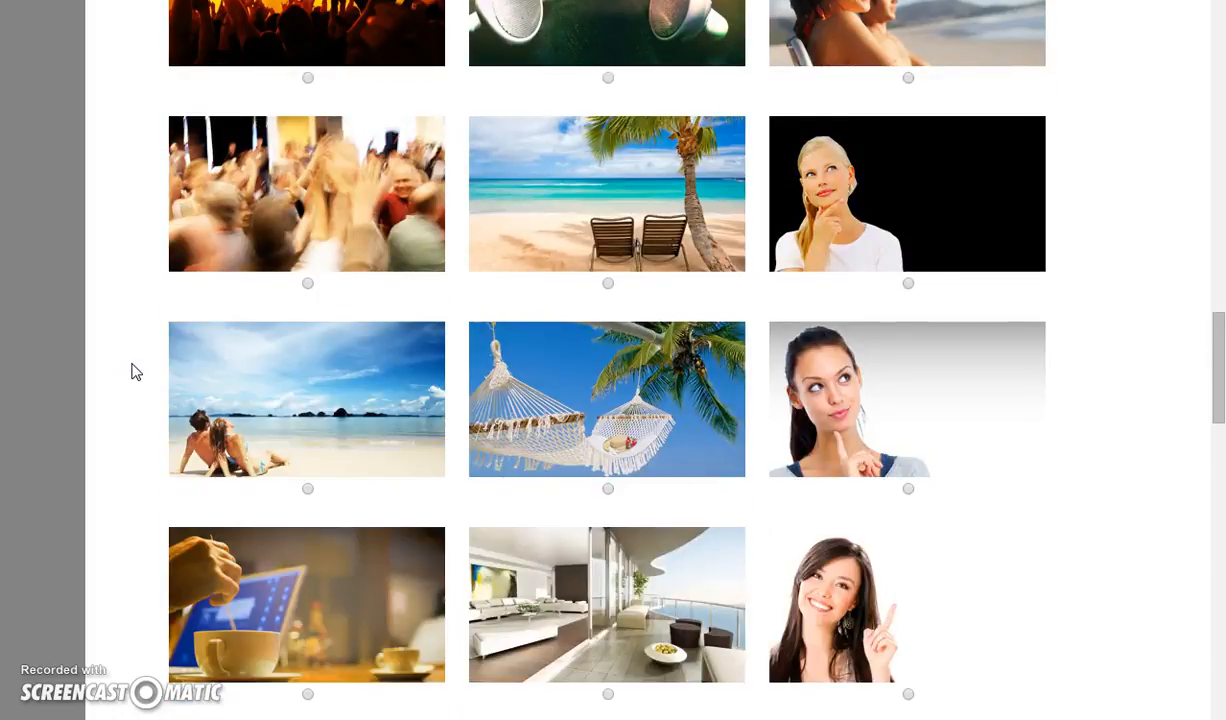
scroll(134, 370, down, 2)
click(150, 350)
scroll(152, 386, down, 1)
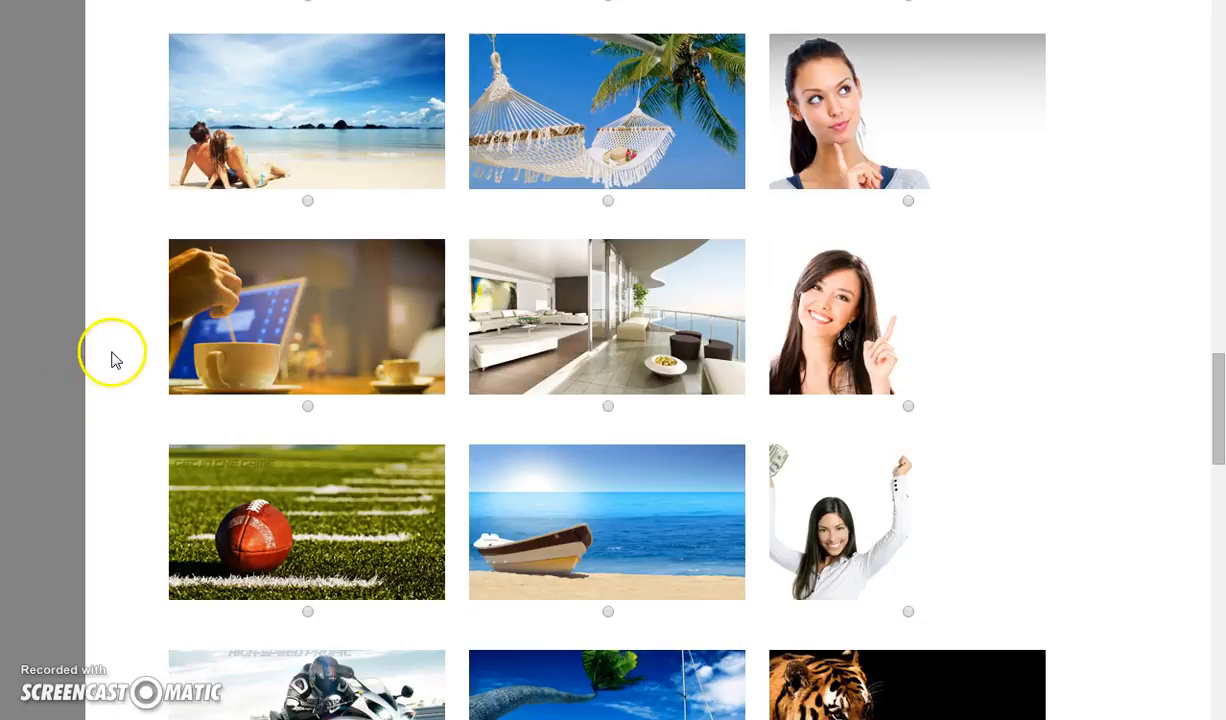
scroll(115, 360, down, 1)
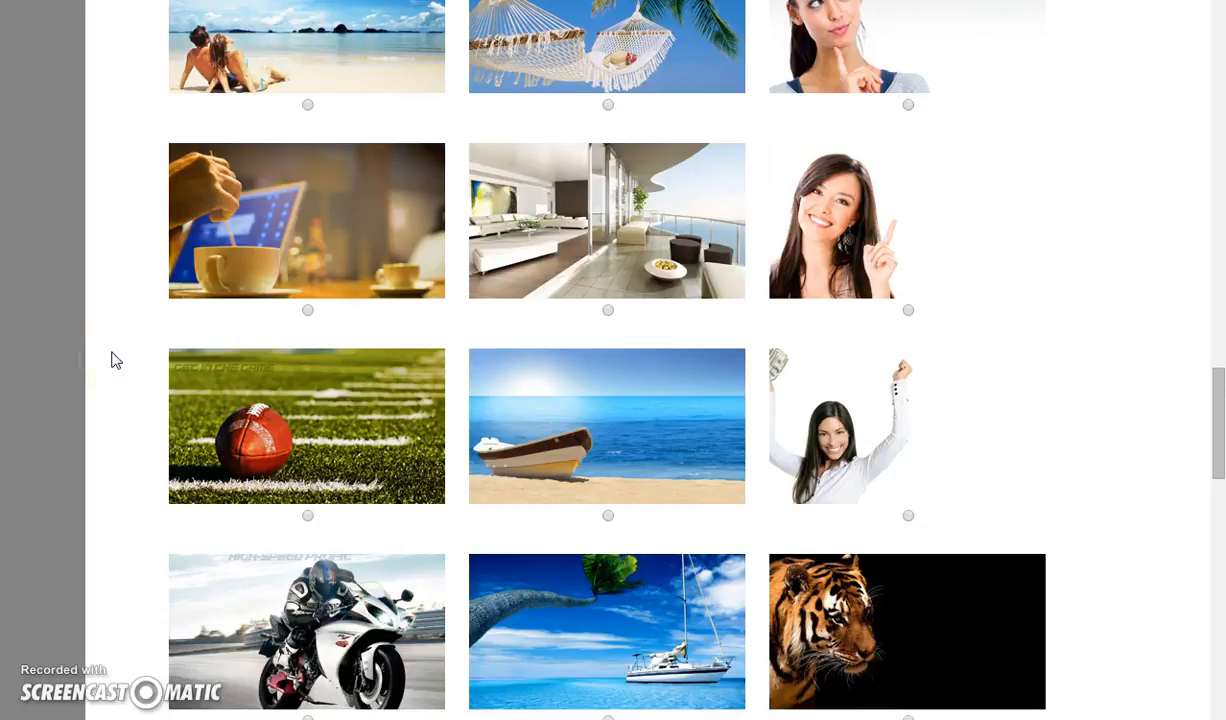
scroll(115, 360, down, 1)
scroll(115, 360, down, 1)
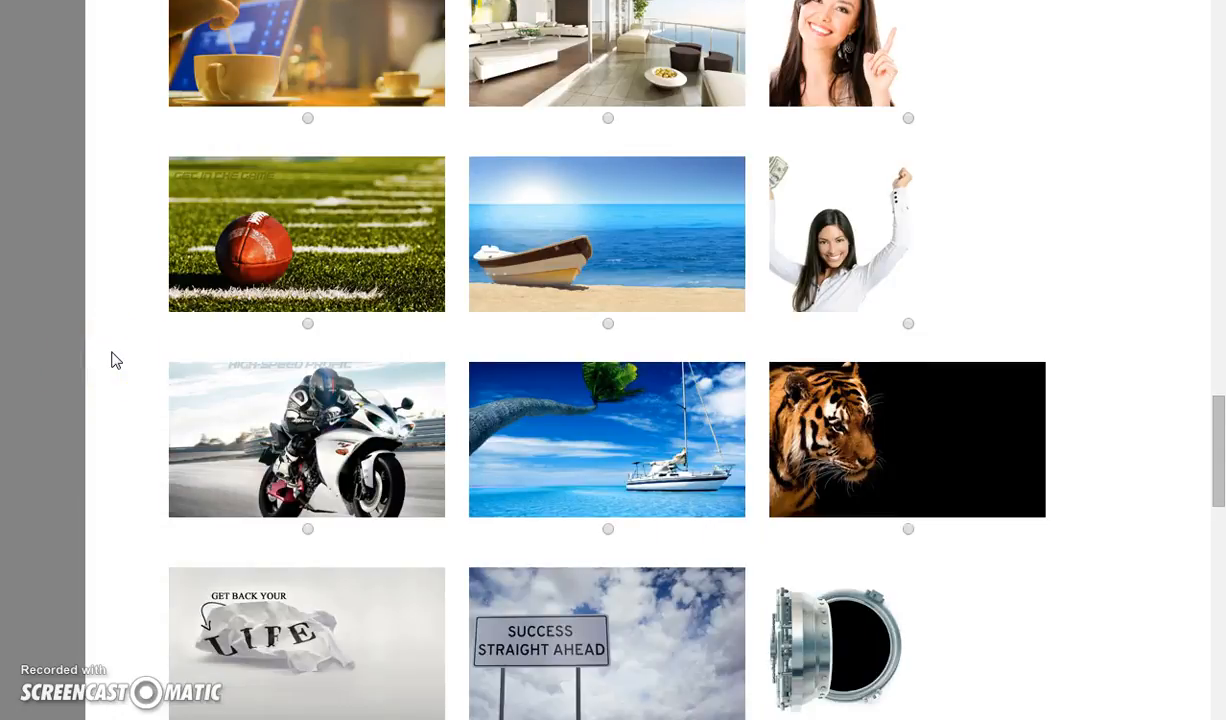
scroll(117, 360, down, 5)
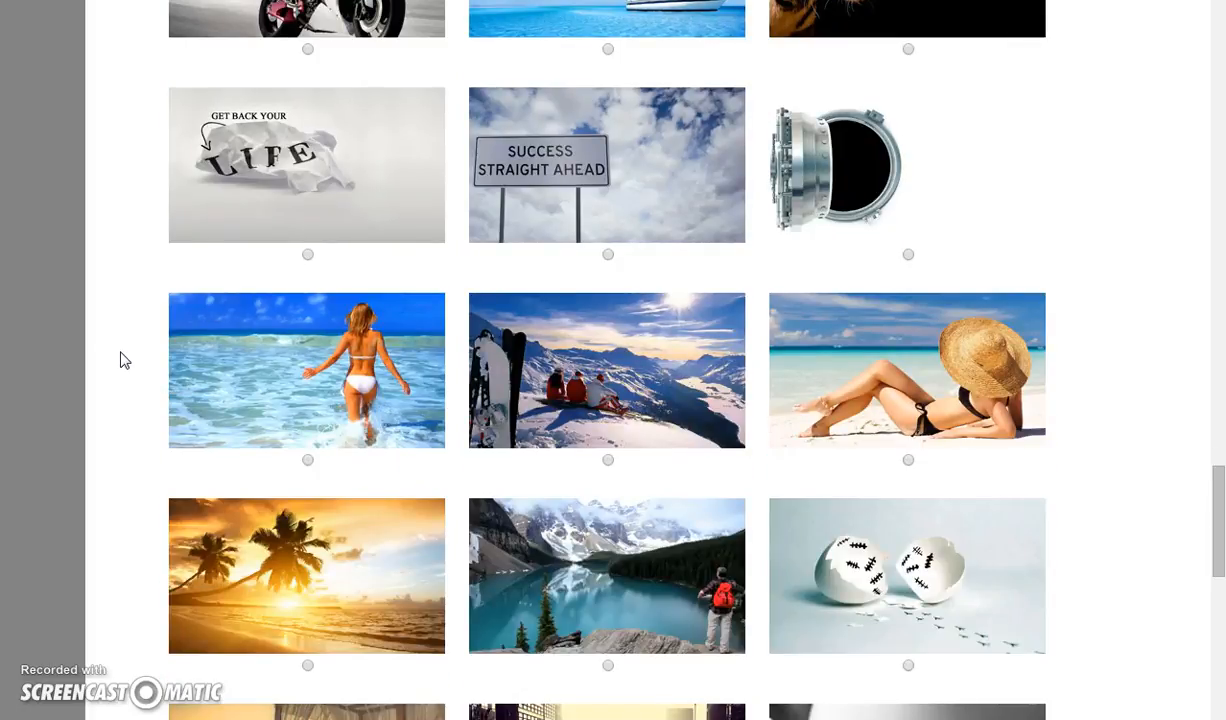
scroll(124, 360, down, 1)
scroll(124, 360, down, 2)
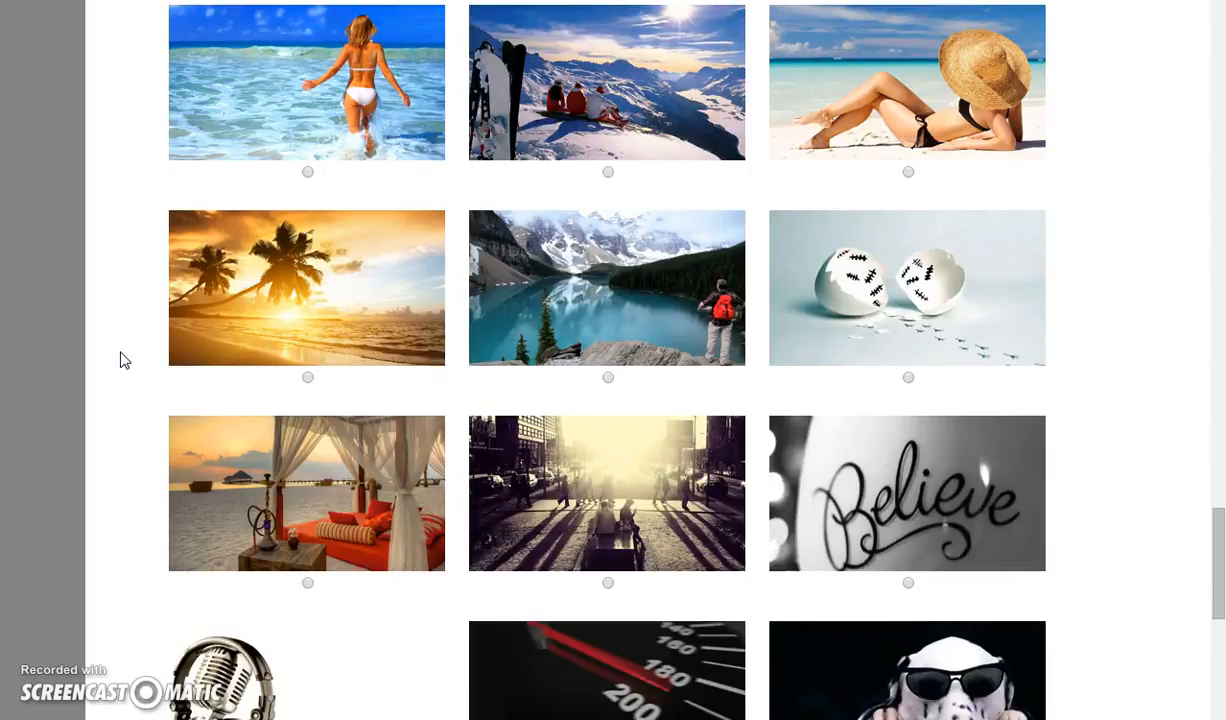
click(128, 361)
scroll(128, 347, down, 2)
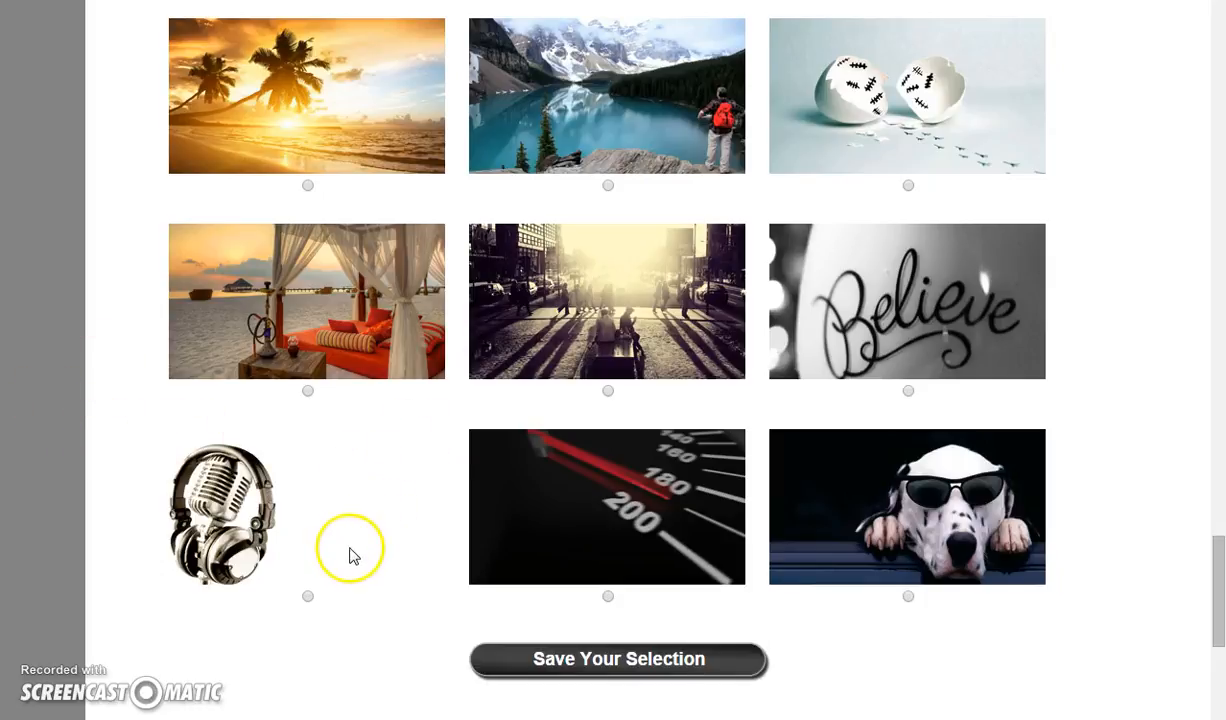
Save the background selection and continue past the form customization step with its default settings
click(601, 668)
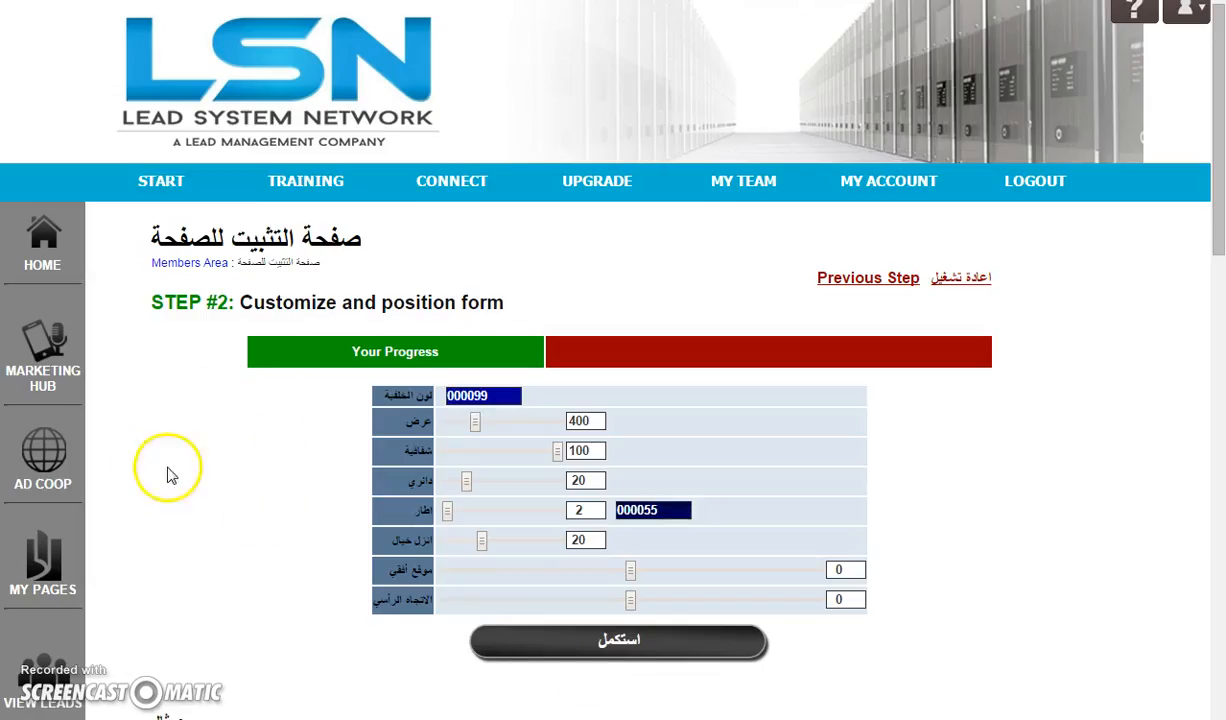
scroll(235, 545, down, 1)
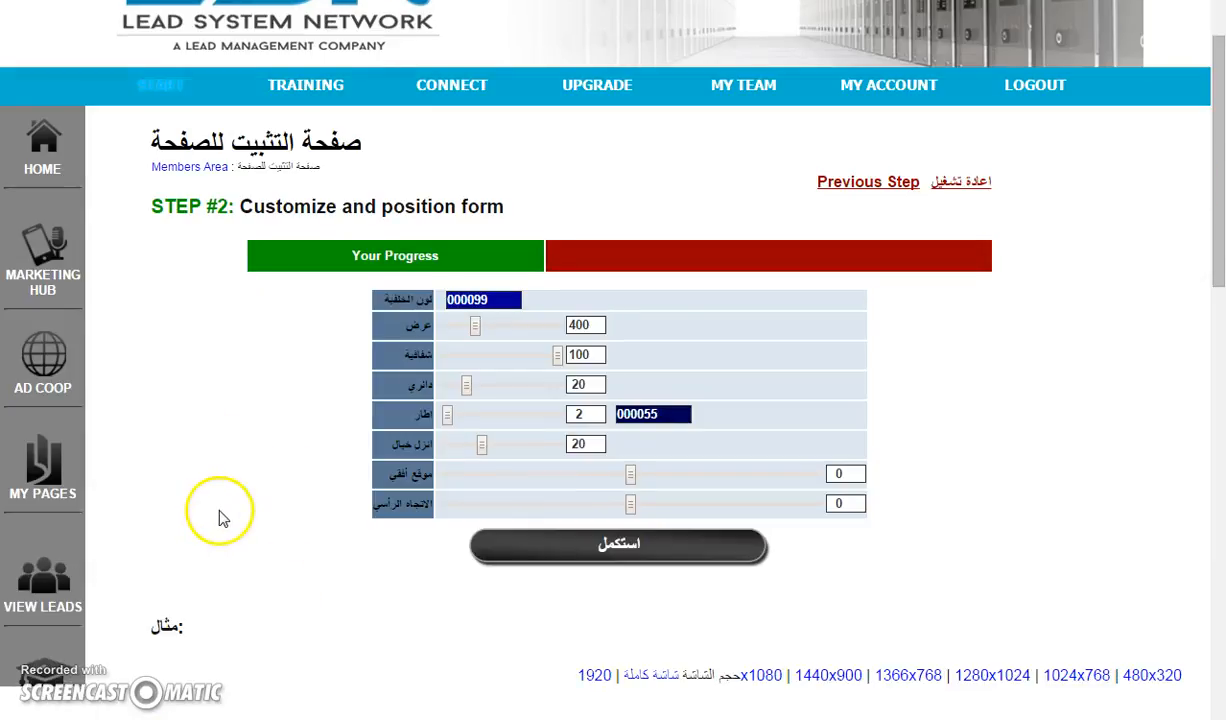
click(600, 556)
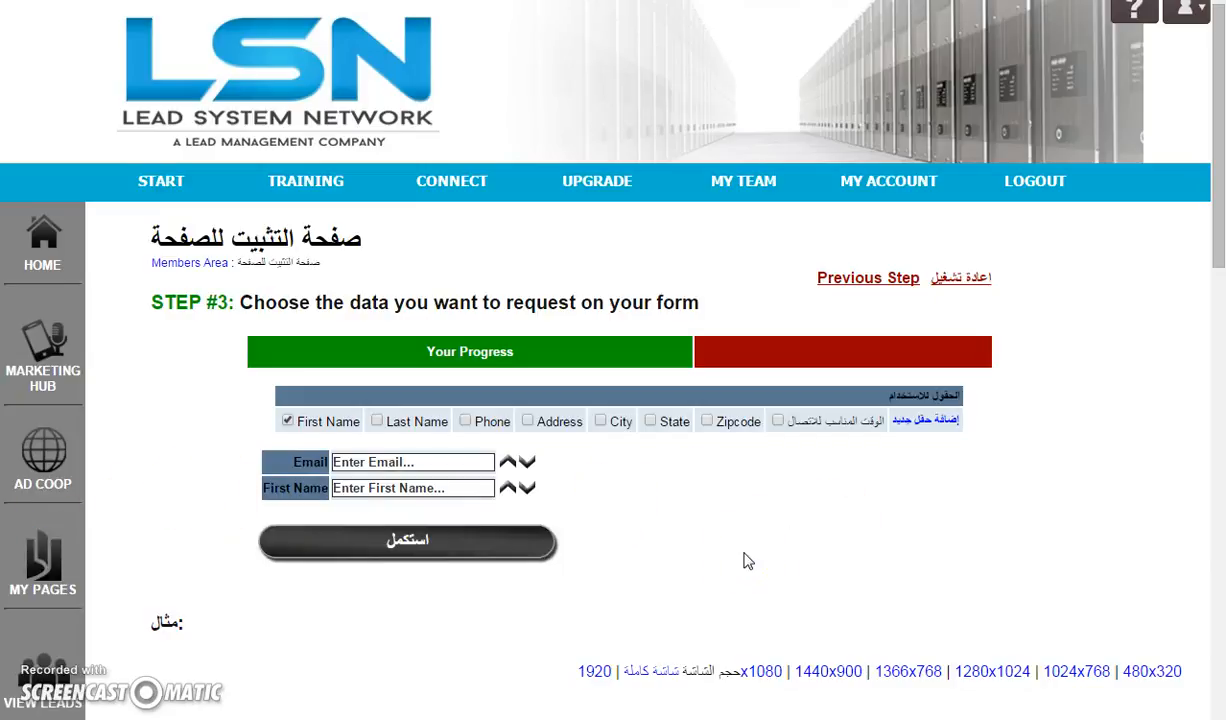
Add Last Name to the form, order the fields First Name, Last Name, Email, and continue
click(514, 500)
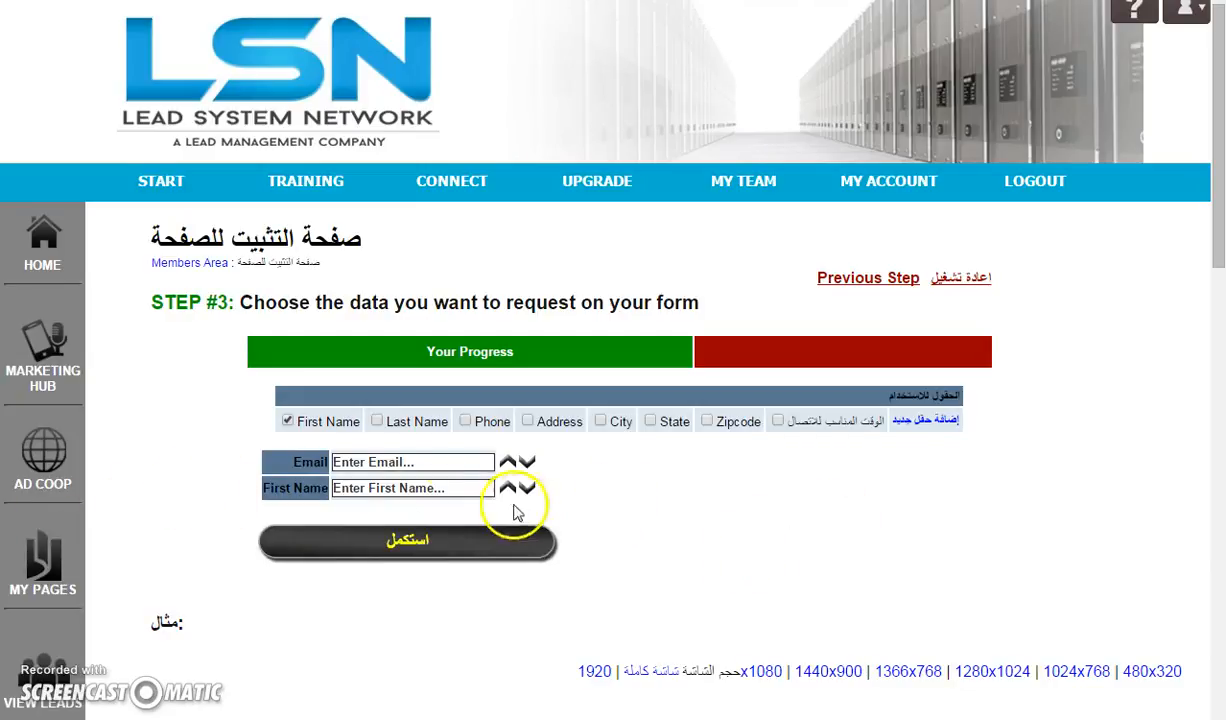
click(377, 421)
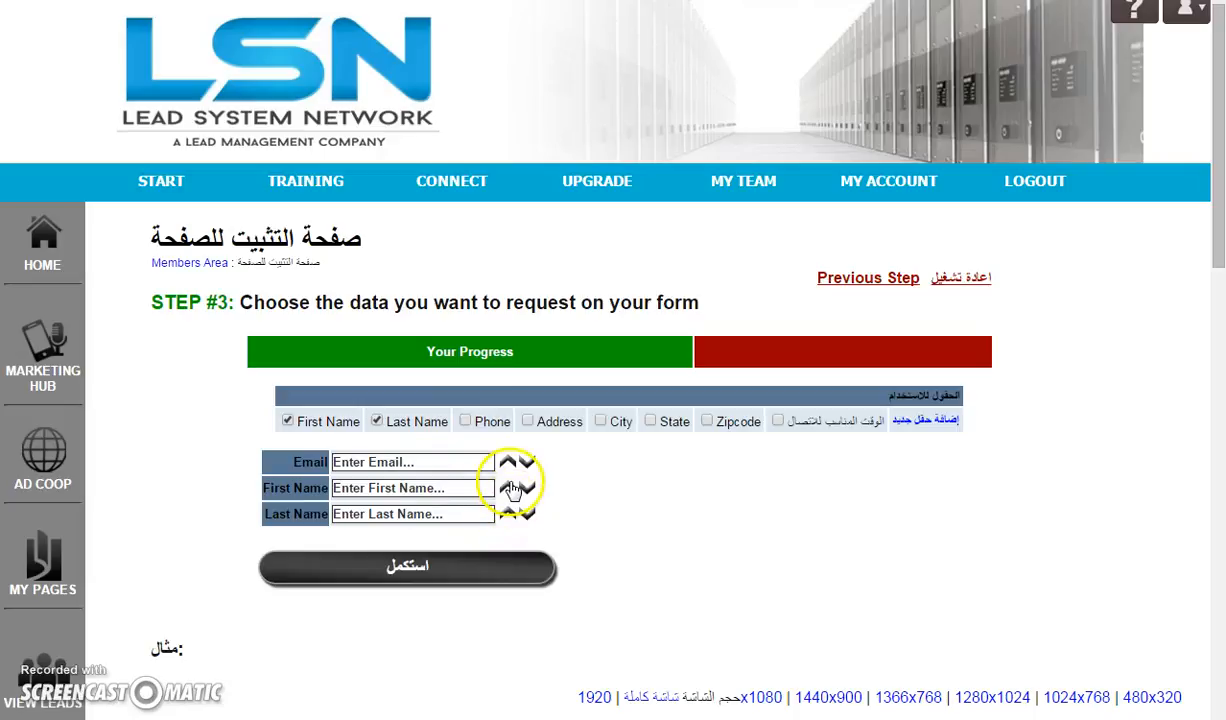
click(508, 487)
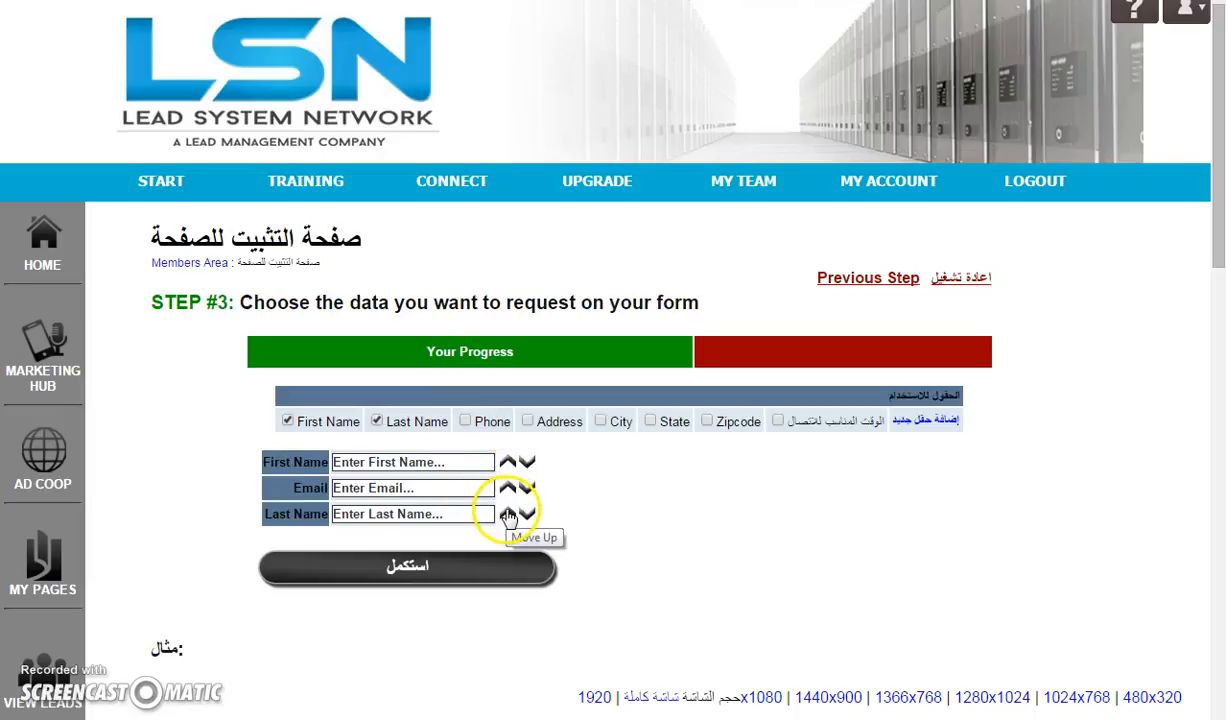
click(508, 514)
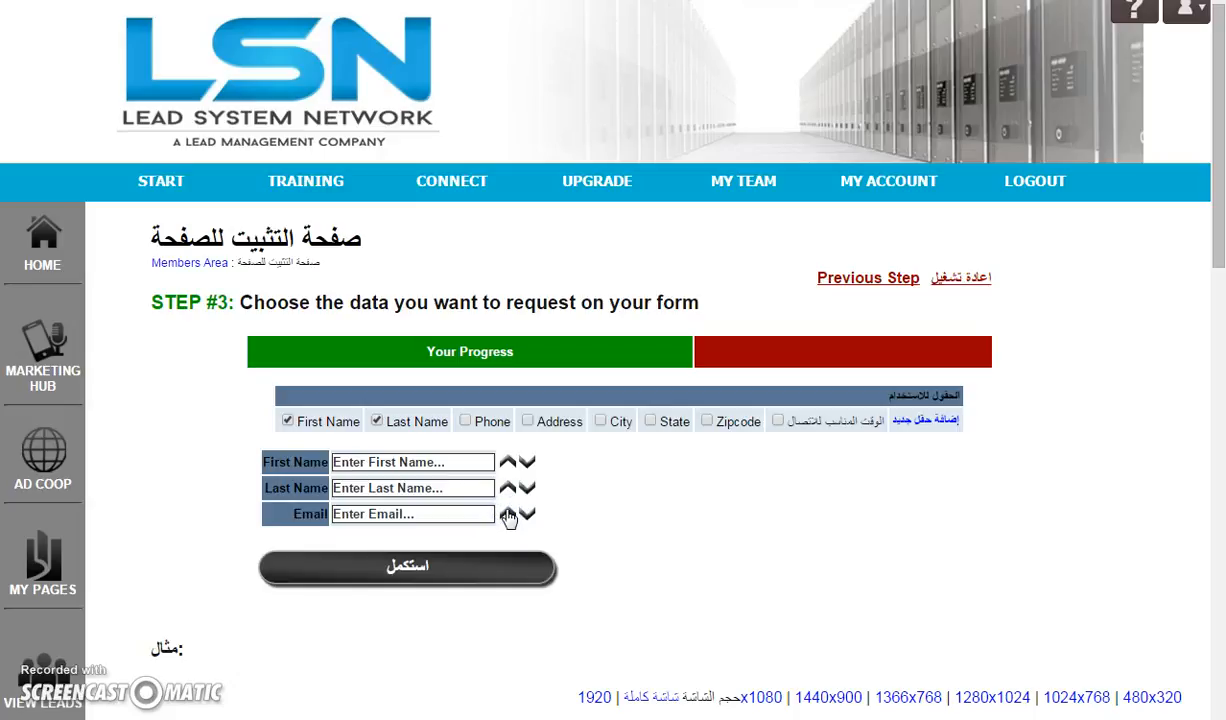
click(410, 578)
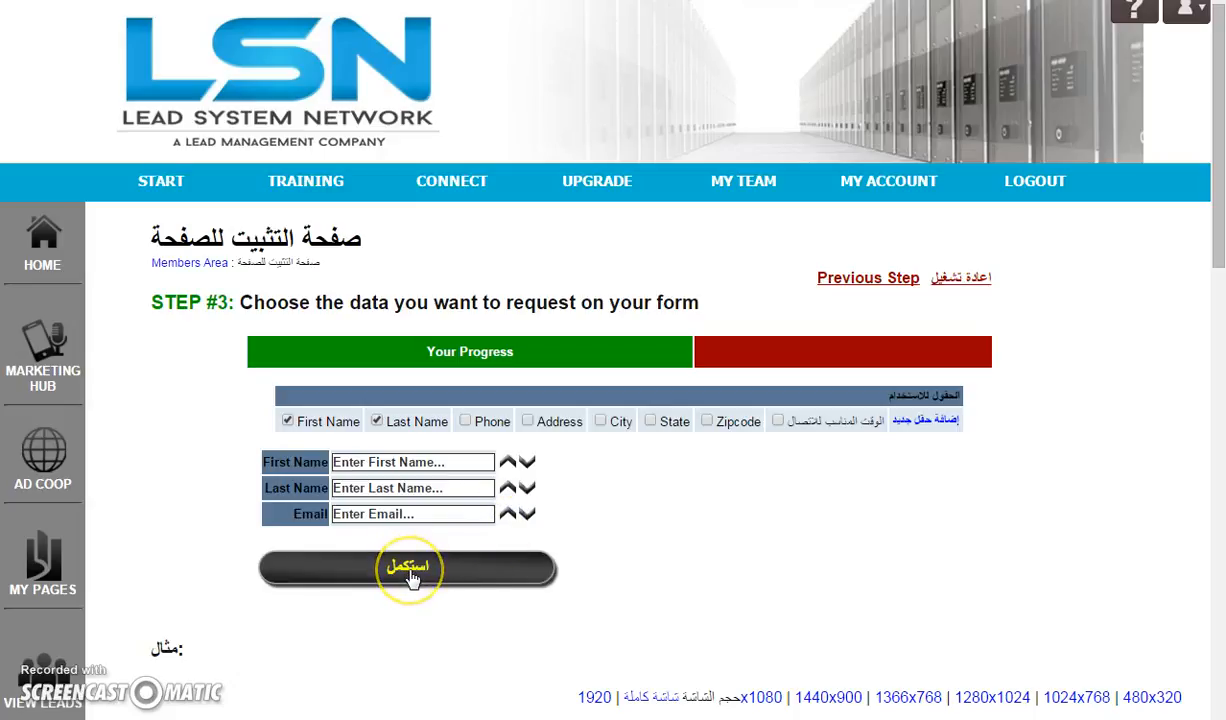
Browse the available form button images
click(198, 512)
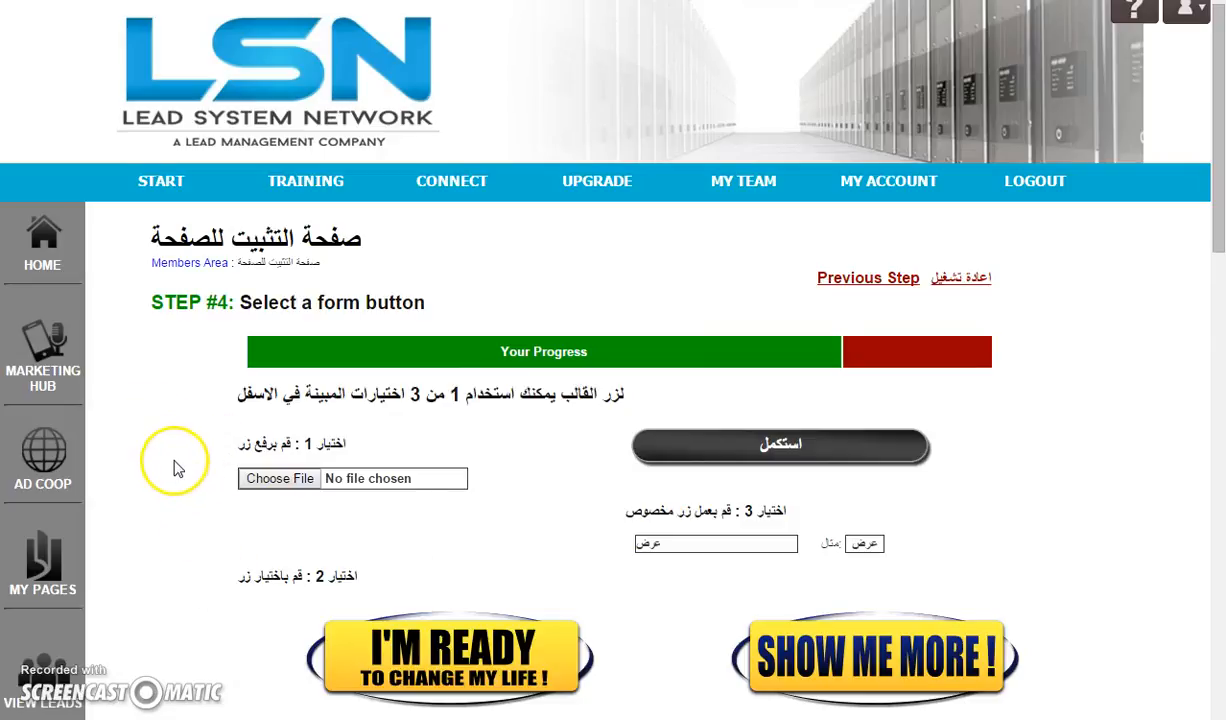
scroll(177, 469, down, 1)
click(192, 410)
scroll(200, 428, down, 3)
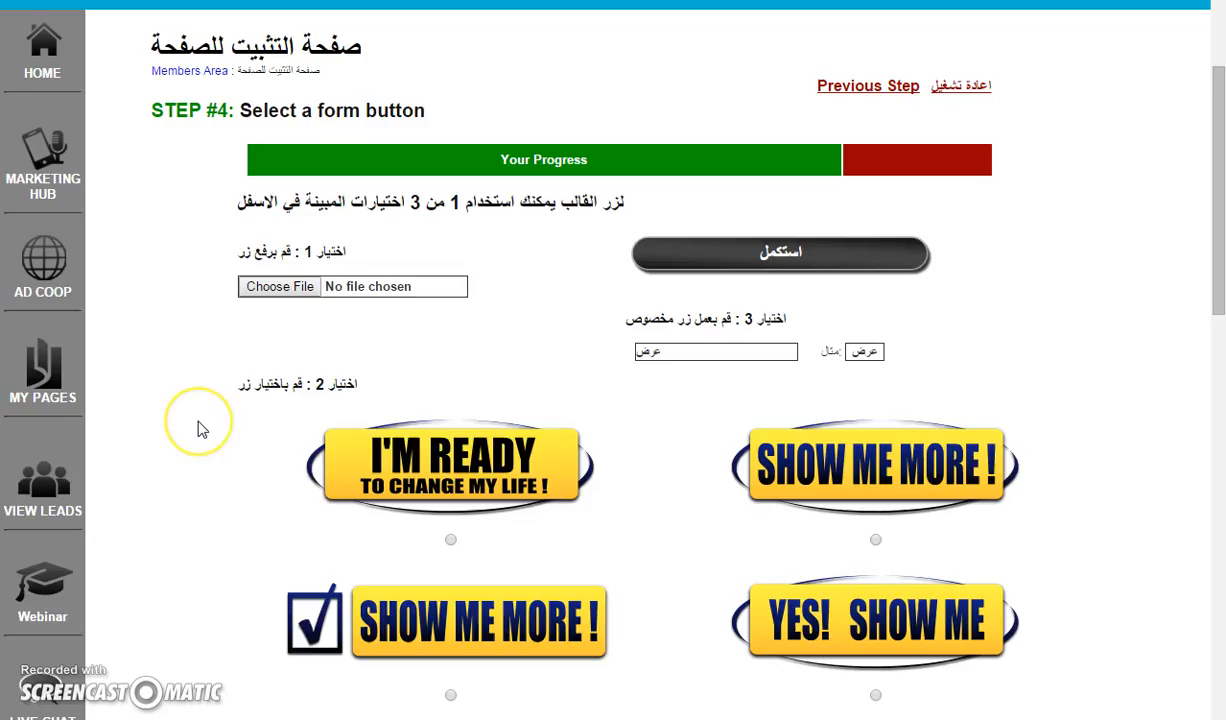
scroll(200, 429, down, 3)
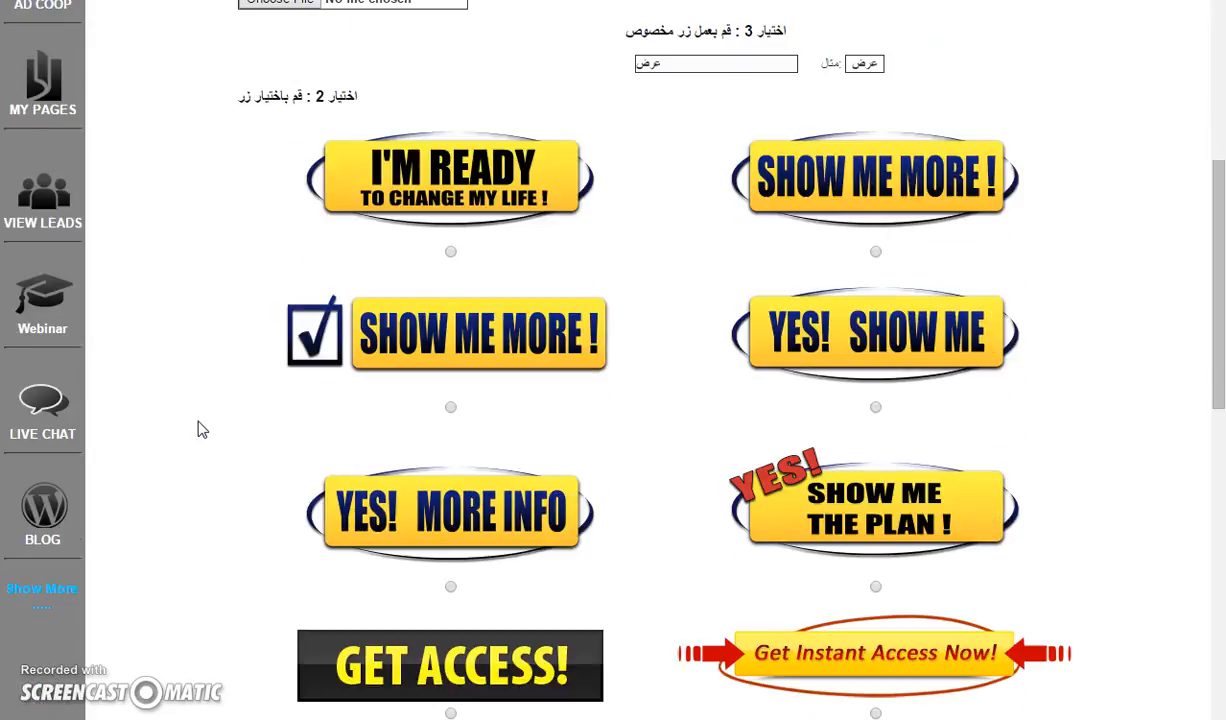
scroll(200, 429, down, 2)
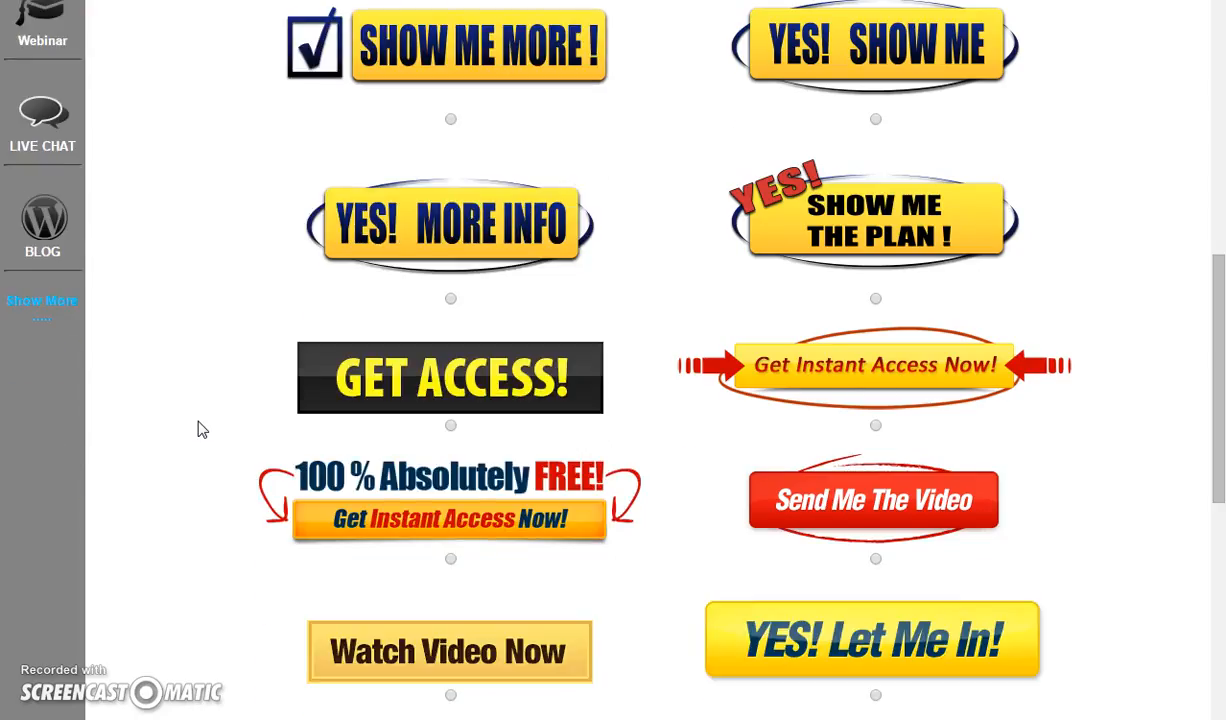
scroll(196, 471, down, 5)
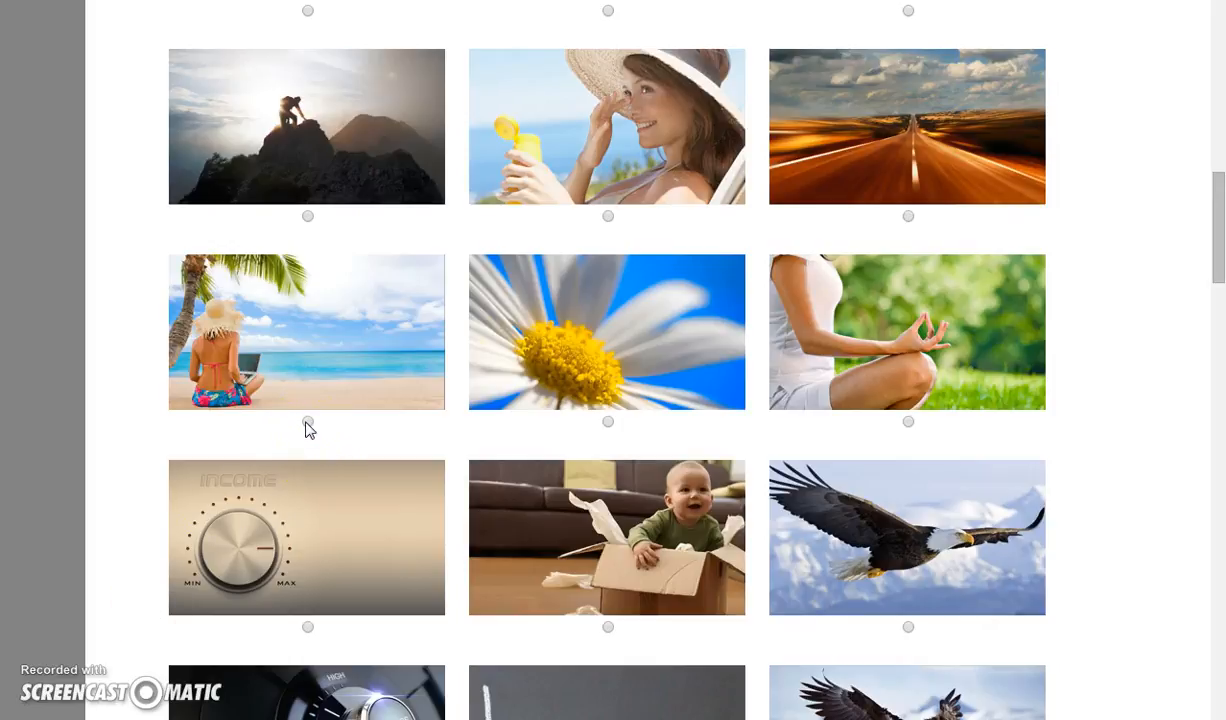
Select the beach scene with the woman and laptop as the page background and save the selection
click(308, 421)
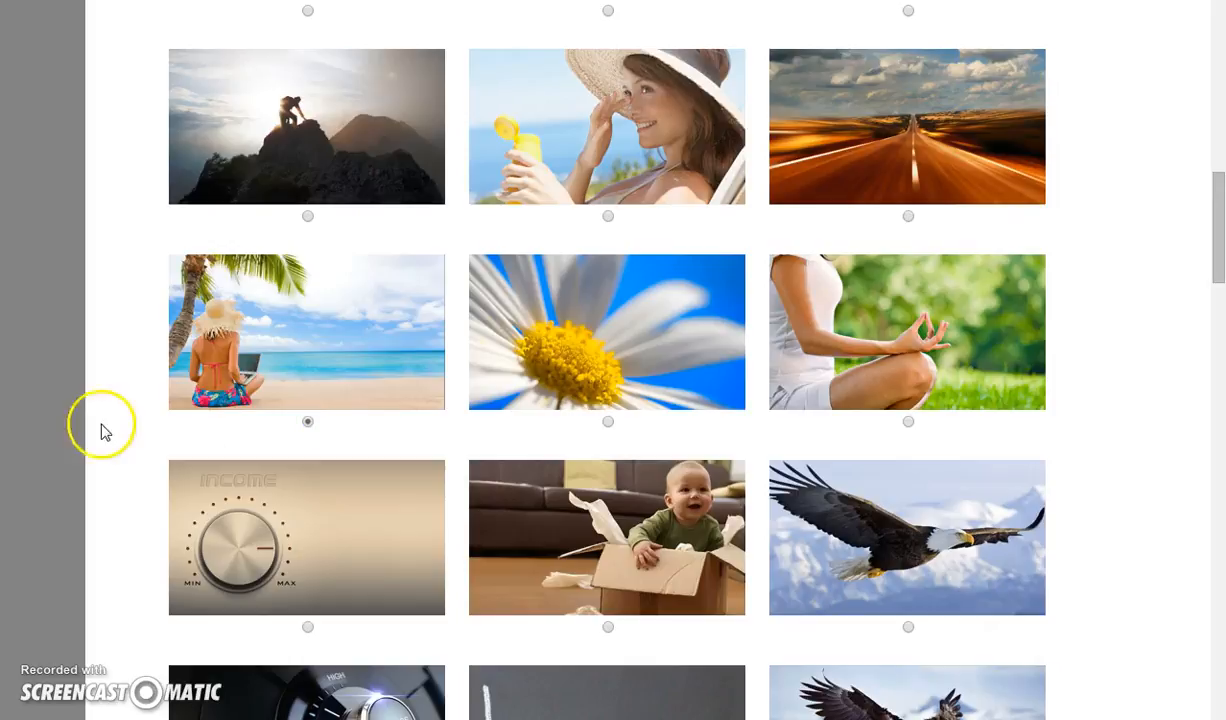
scroll(130, 418, down, 1)
scroll(130, 418, down, 12)
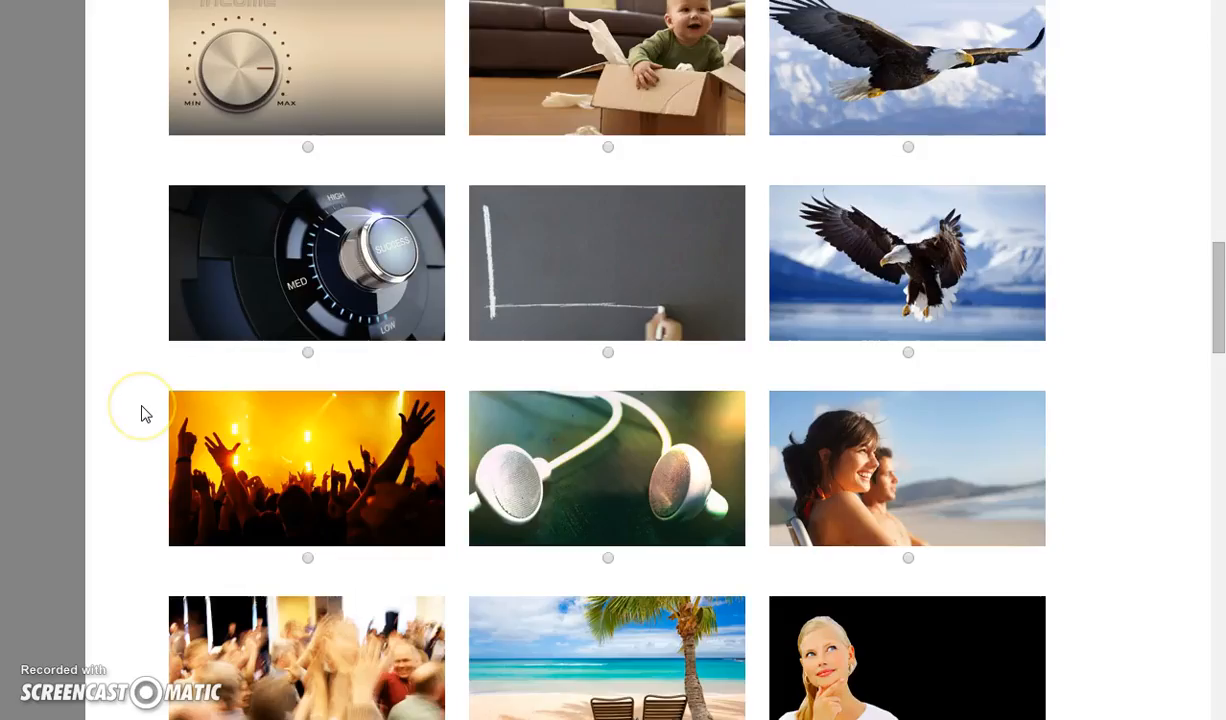
scroll(145, 414, down, 11)
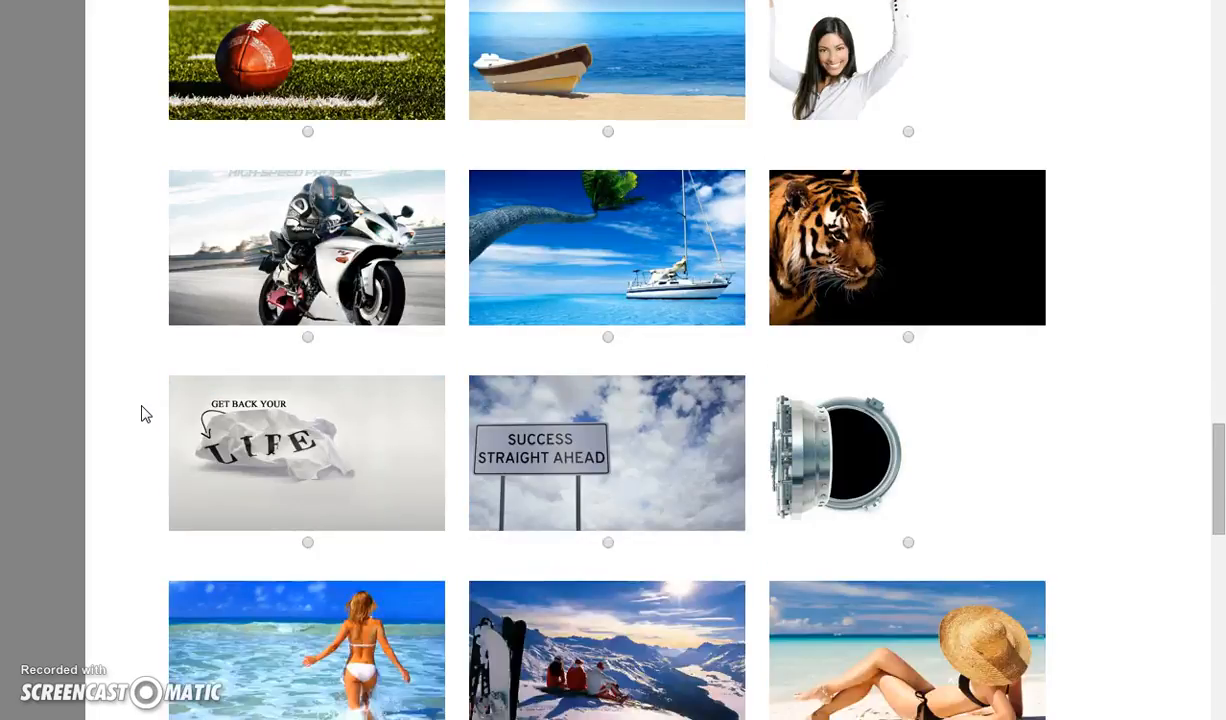
scroll(142, 413, down, 1)
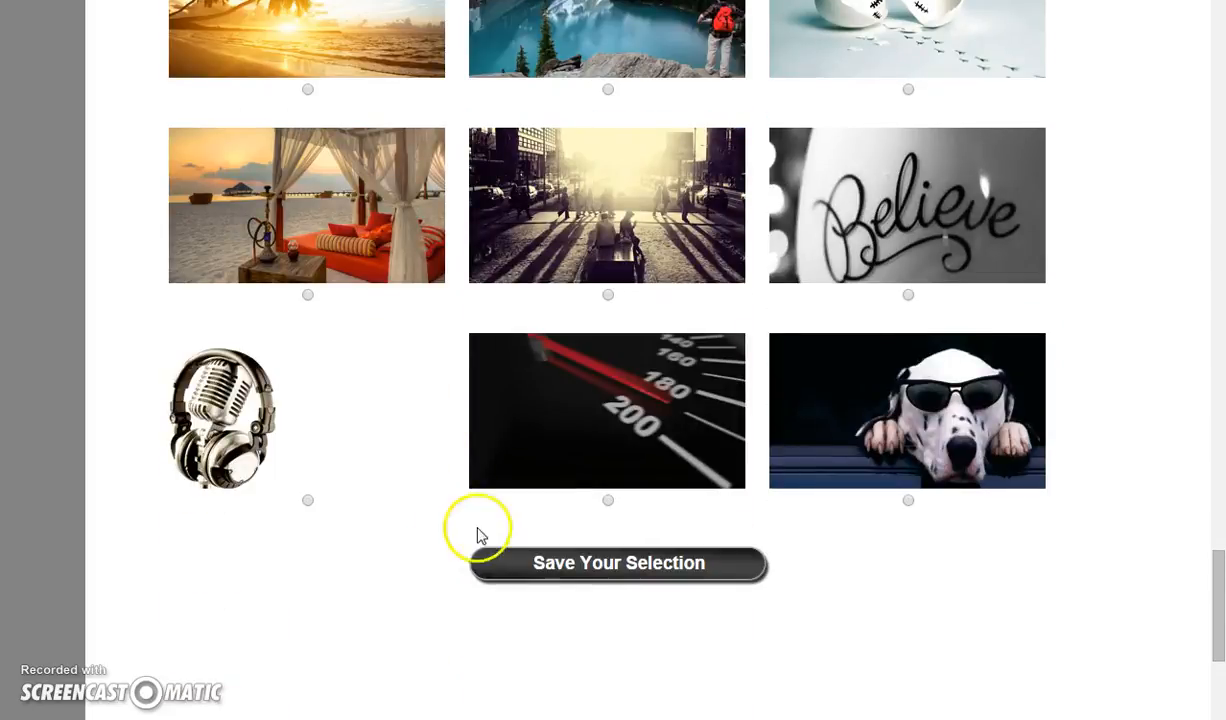
click(557, 566)
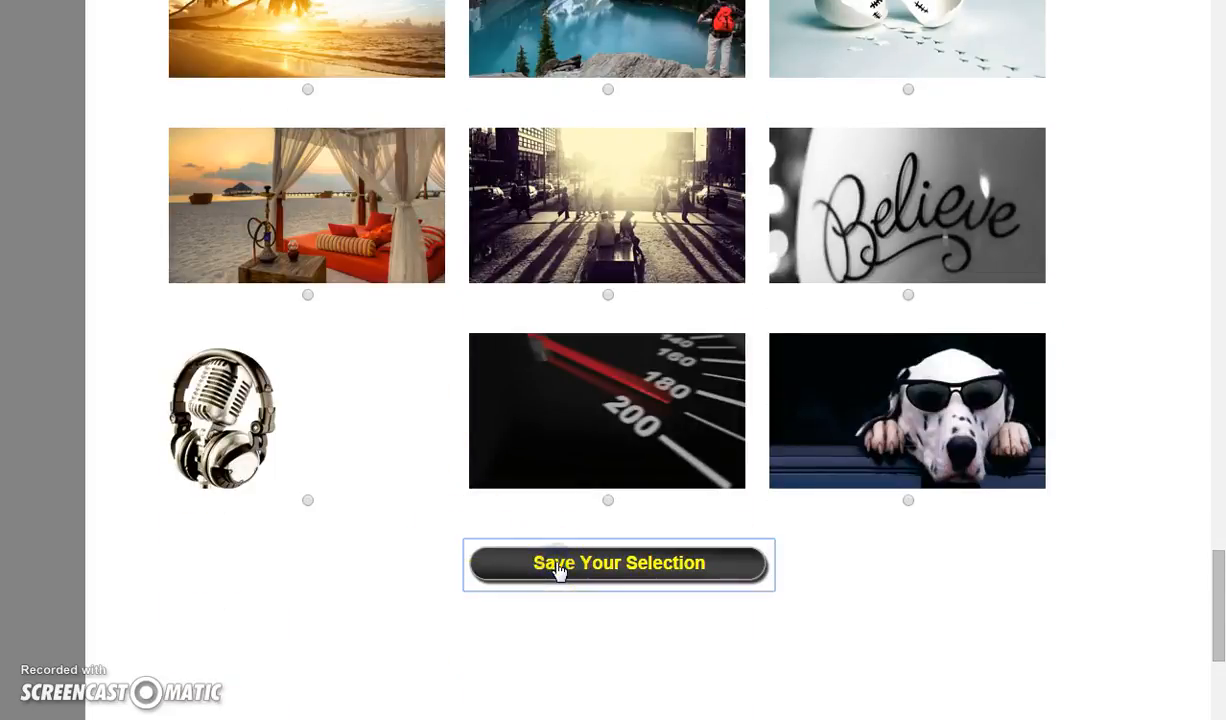
Browse the available headline choices for the form
scroll(170, 356, down, 2)
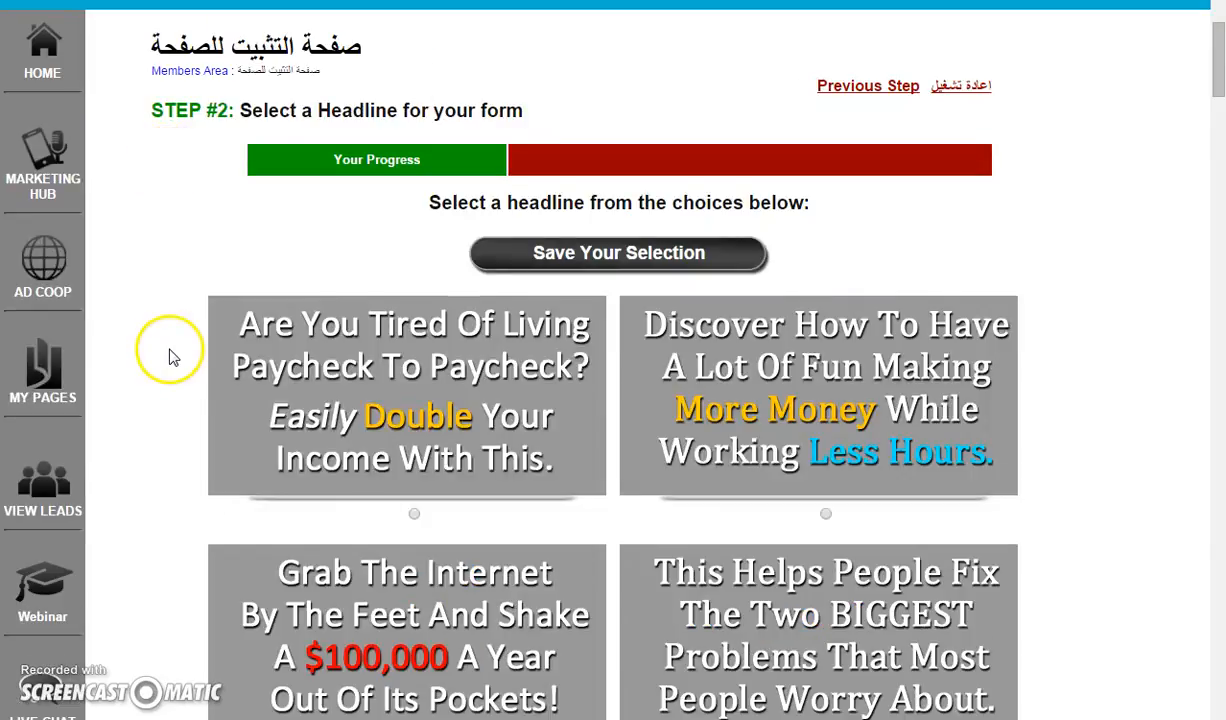
scroll(176, 352, down, 1)
scroll(176, 350, down, 1)
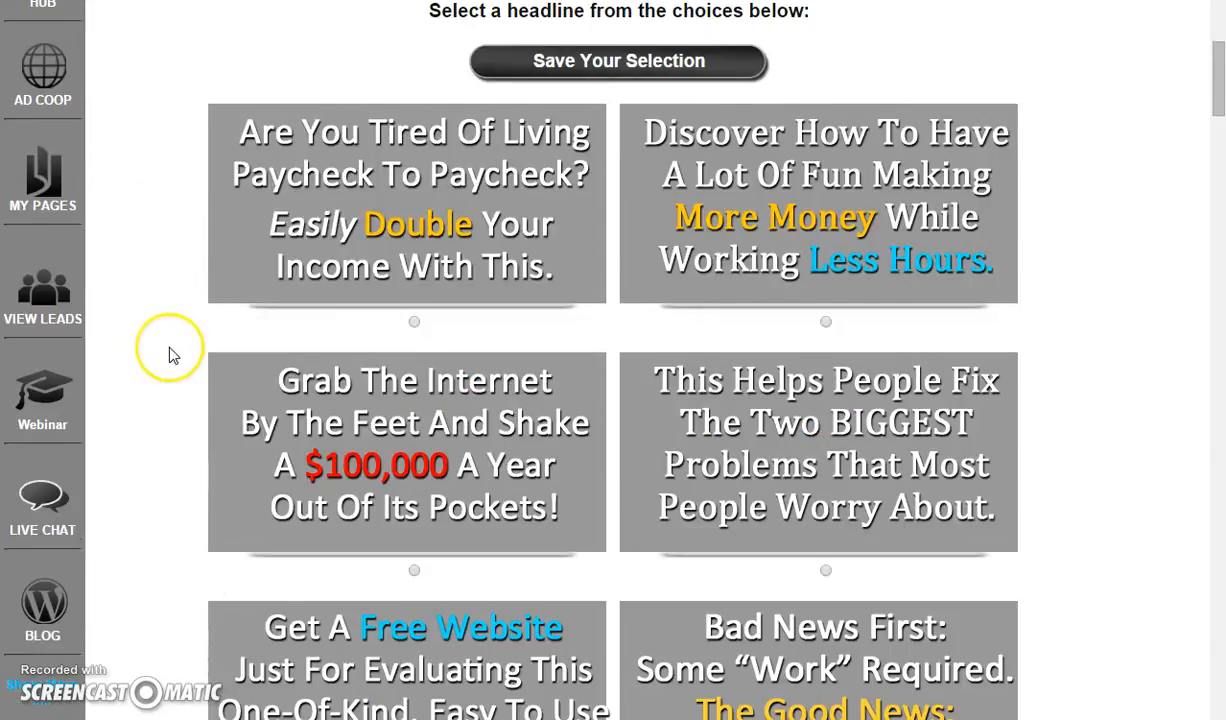
scroll(172, 355, down, 1)
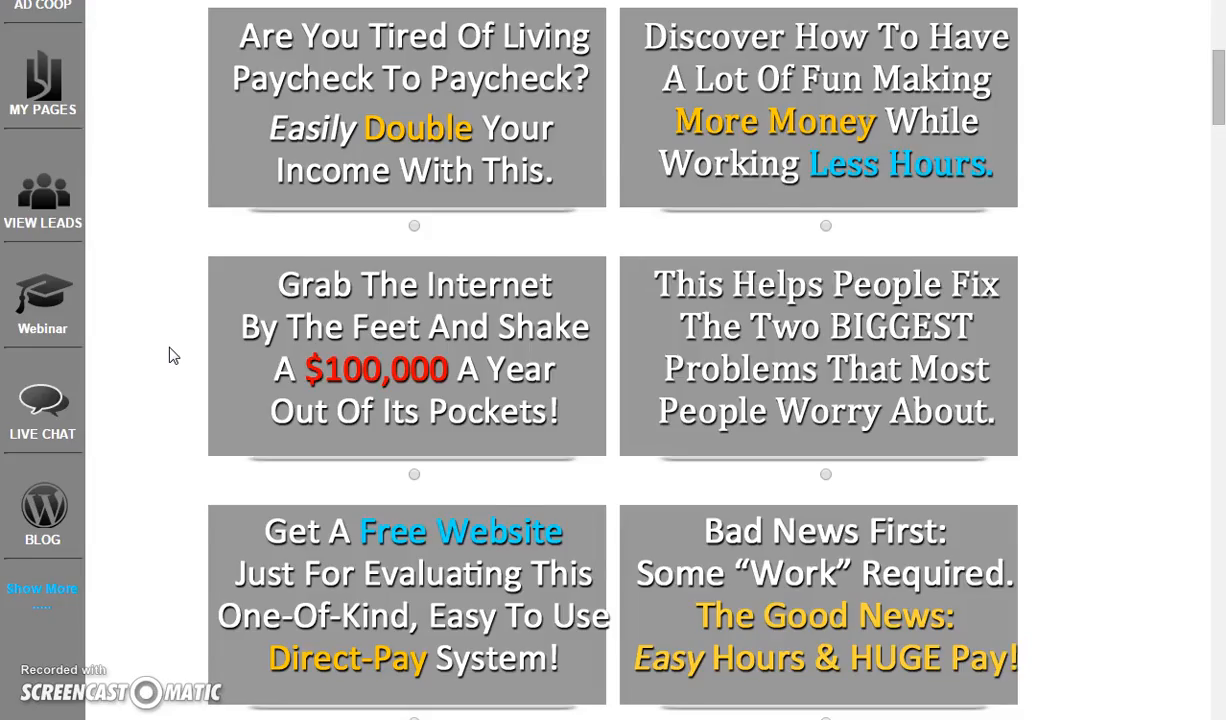
scroll(172, 355, down, 3)
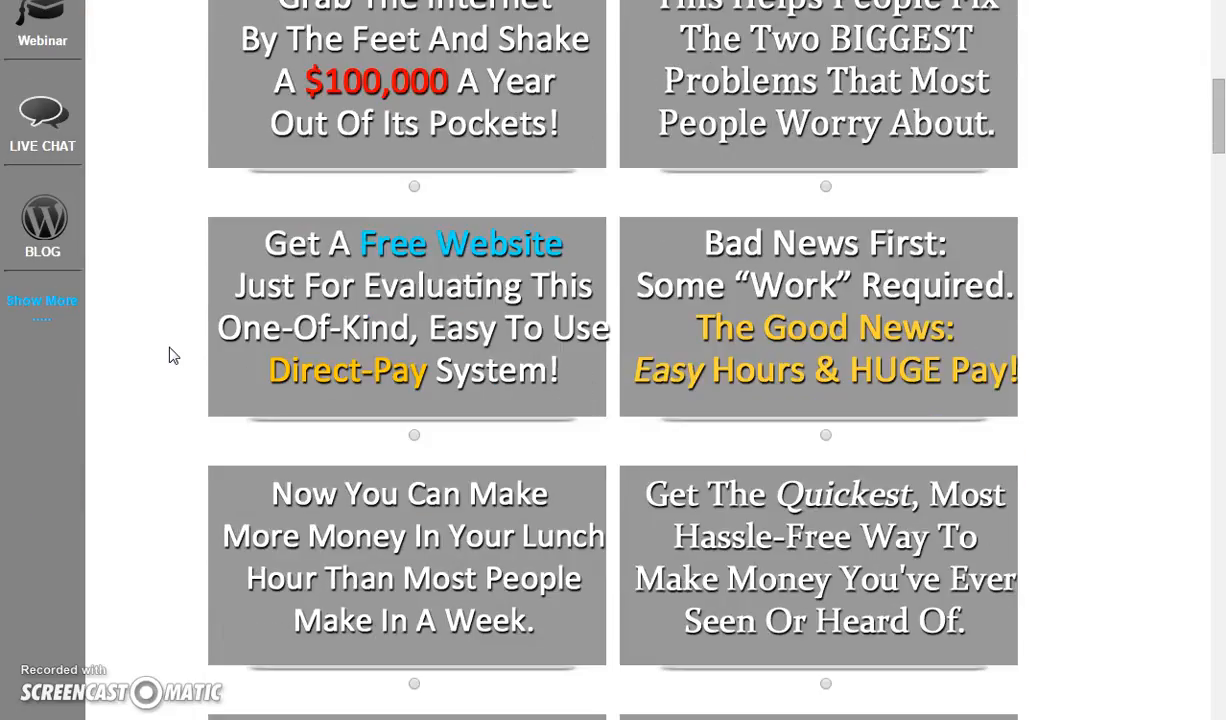
scroll(172, 355, down, 1)
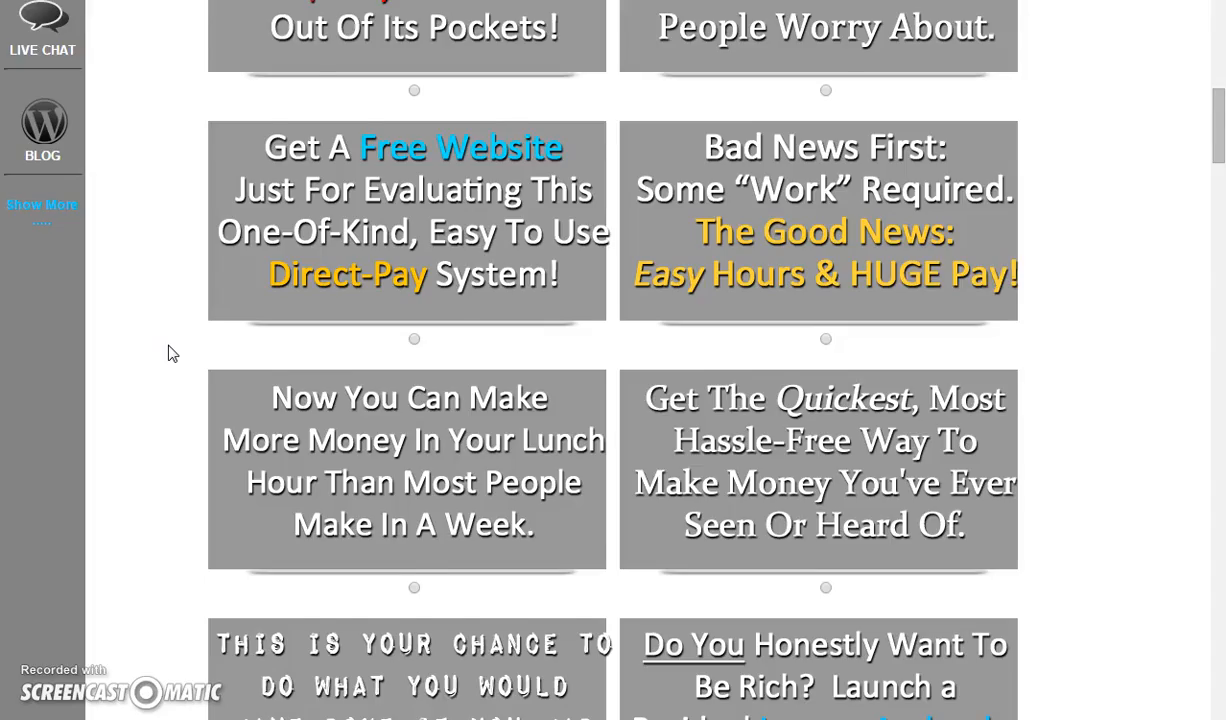
scroll(172, 355, down, 3)
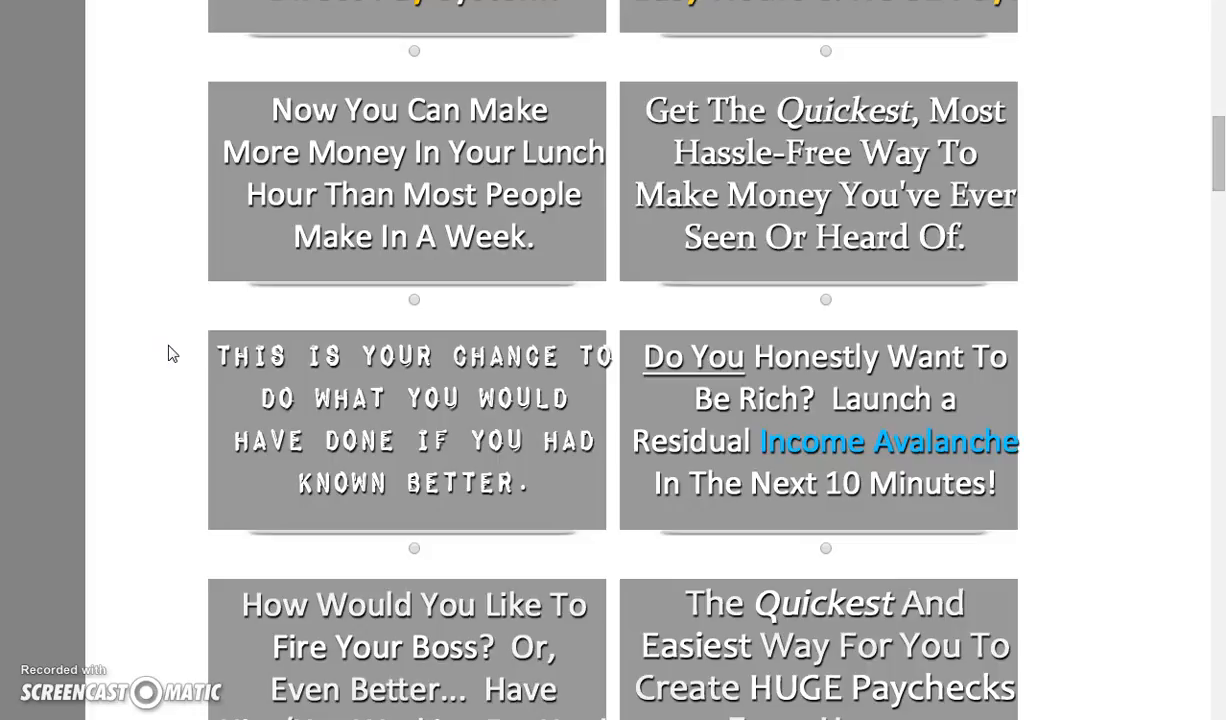
scroll(172, 355, down, 4)
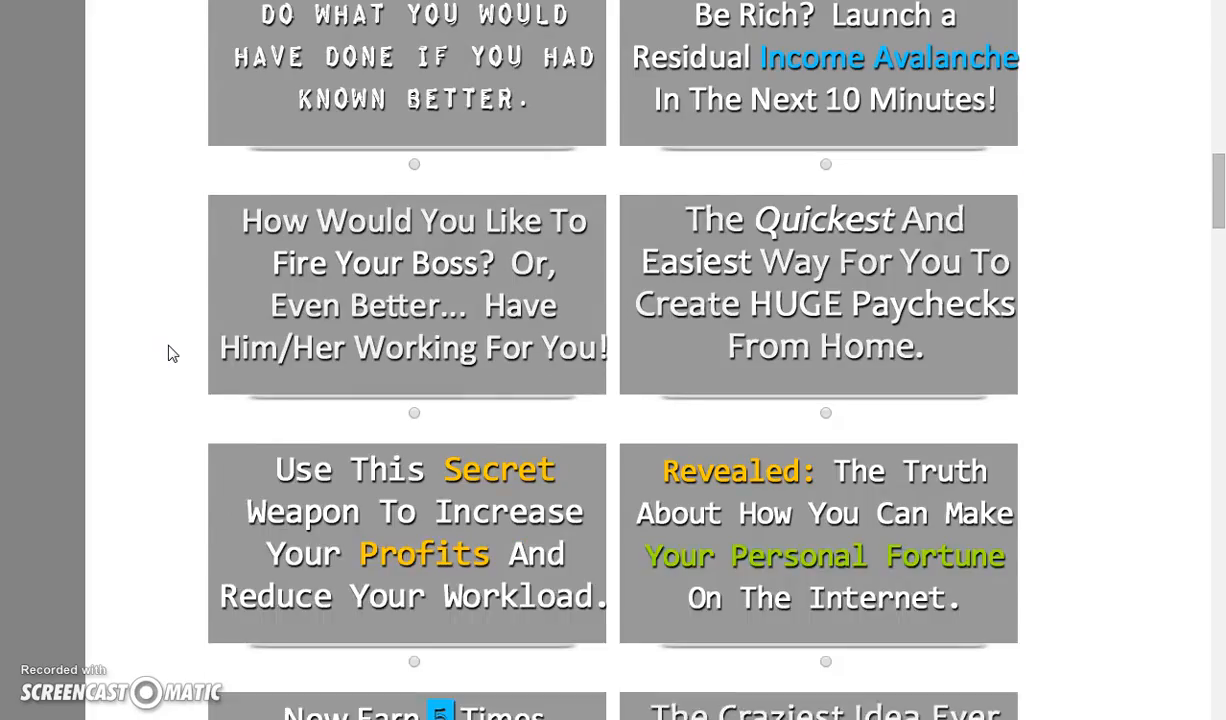
scroll(172, 355, down, 1)
scroll(172, 355, down, 1)
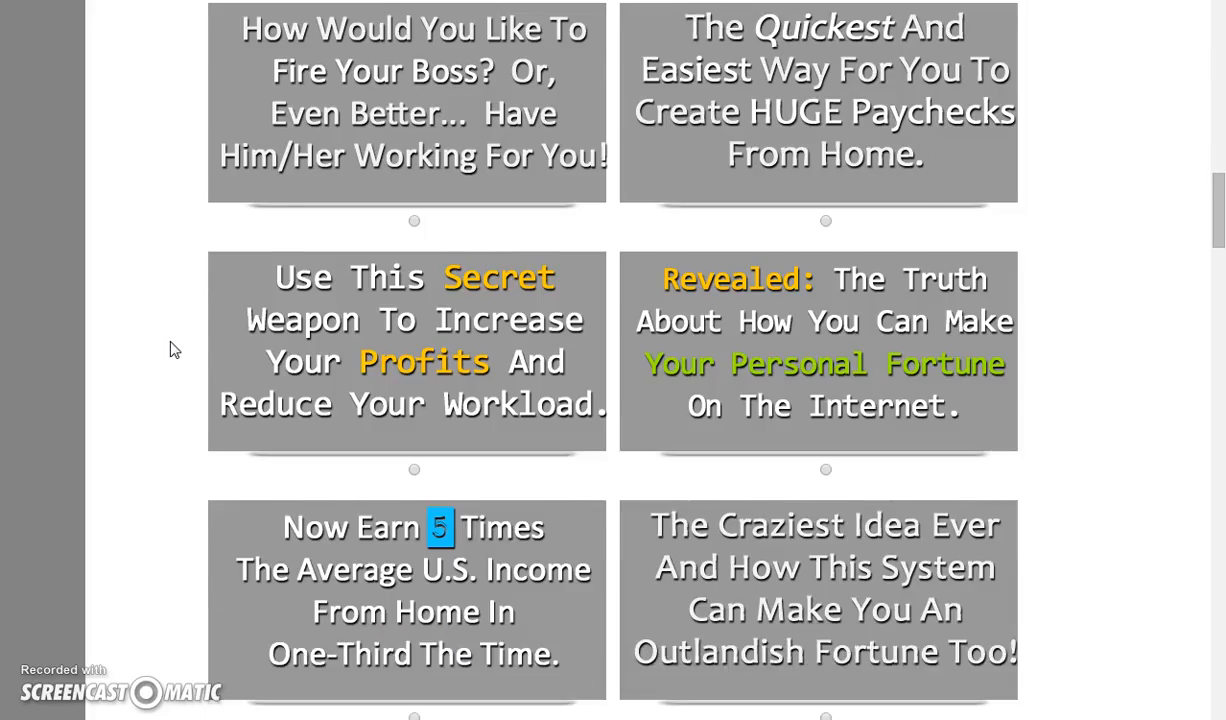
scroll(172, 350, down, 3)
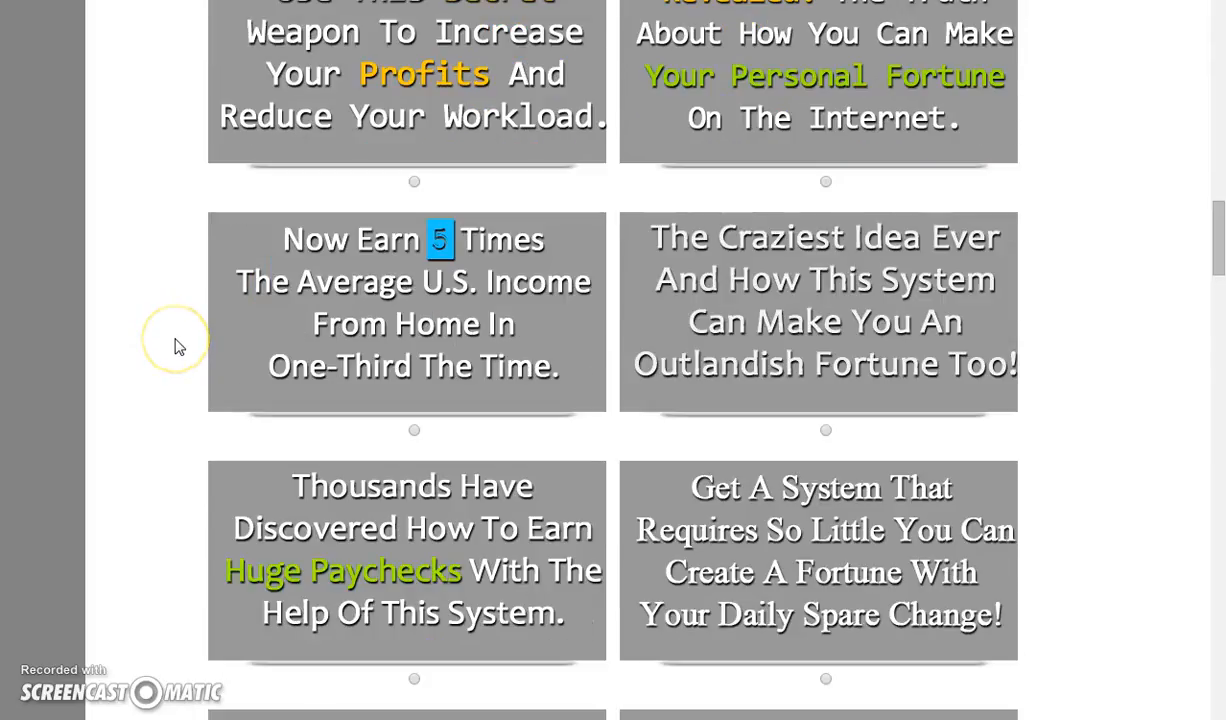
scroll(179, 346, down, 1)
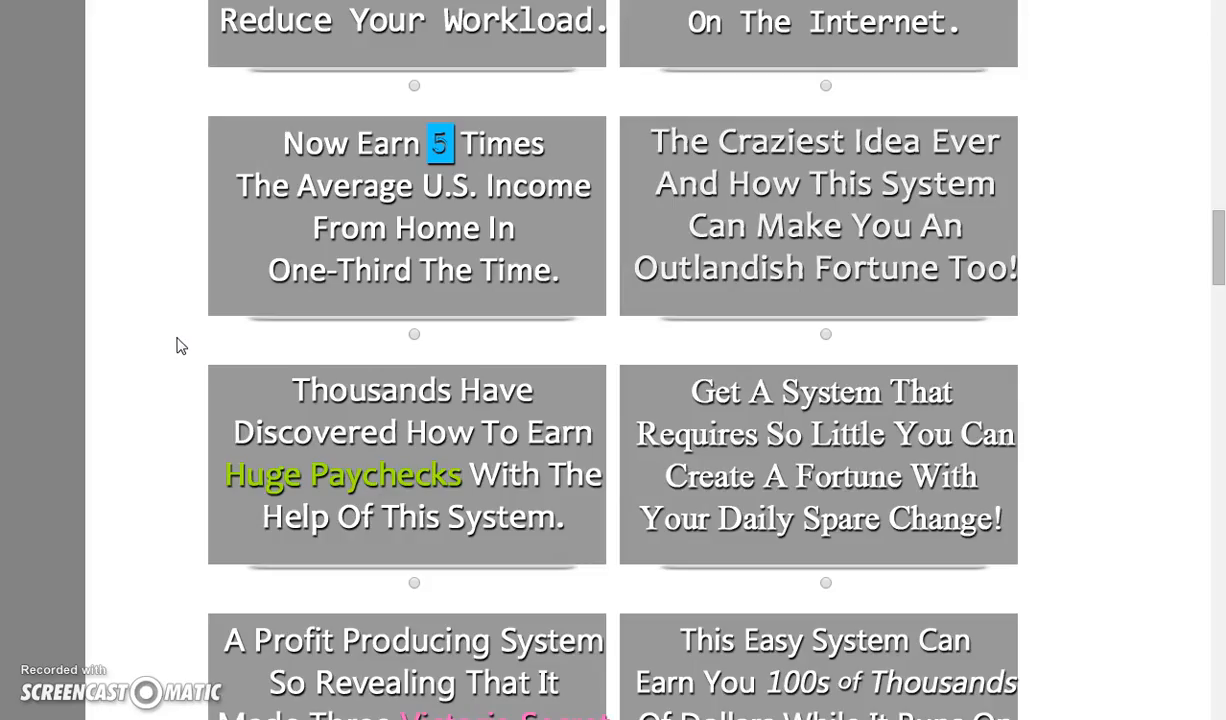
scroll(181, 346, down, 2)
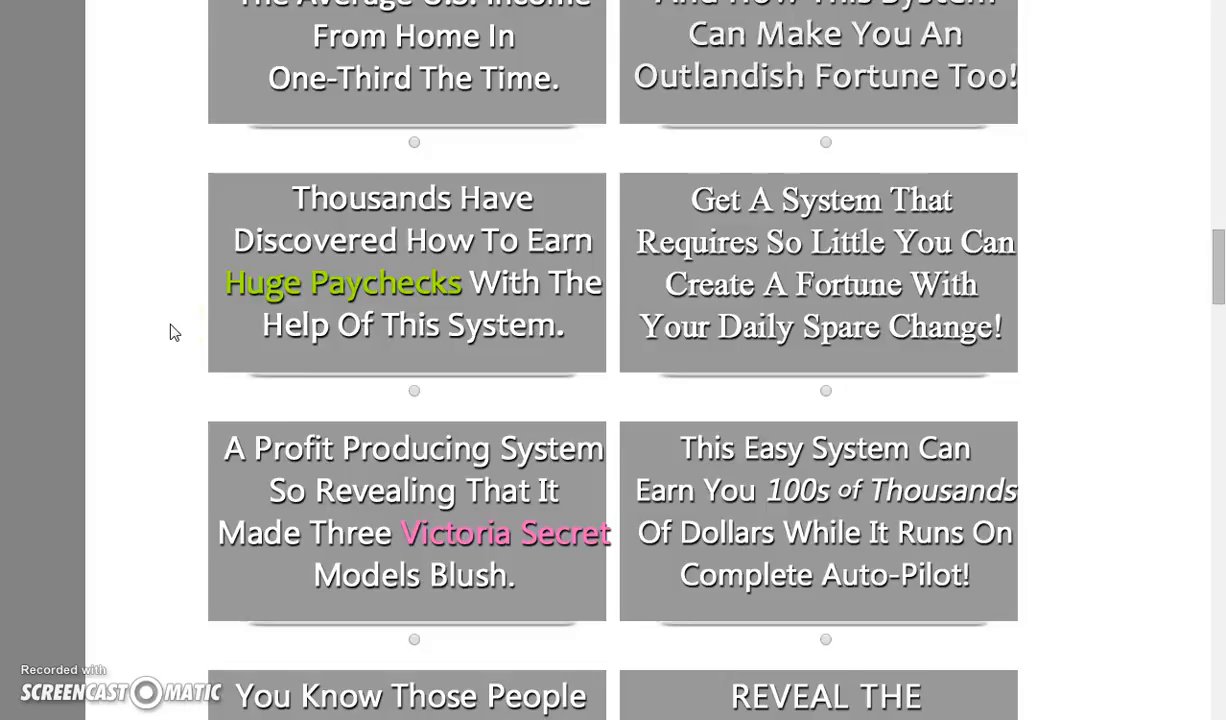
scroll(172, 332, down, 1)
scroll(172, 332, down, 3)
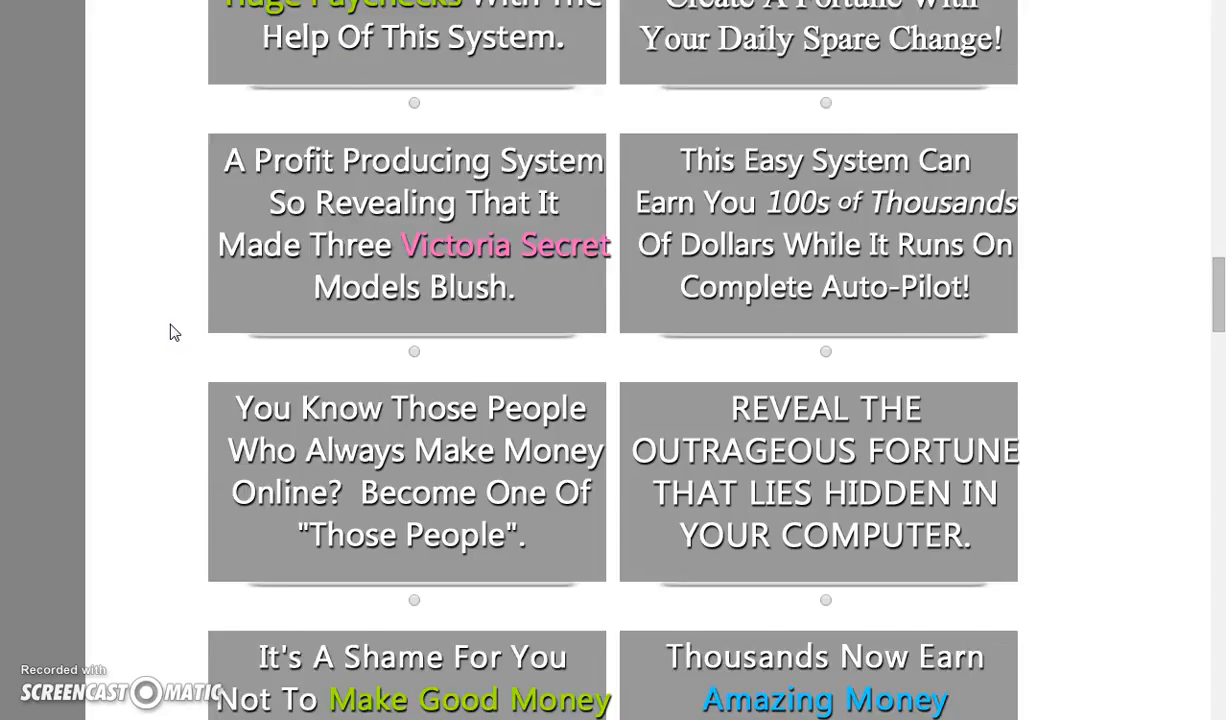
scroll(172, 332, down, 2)
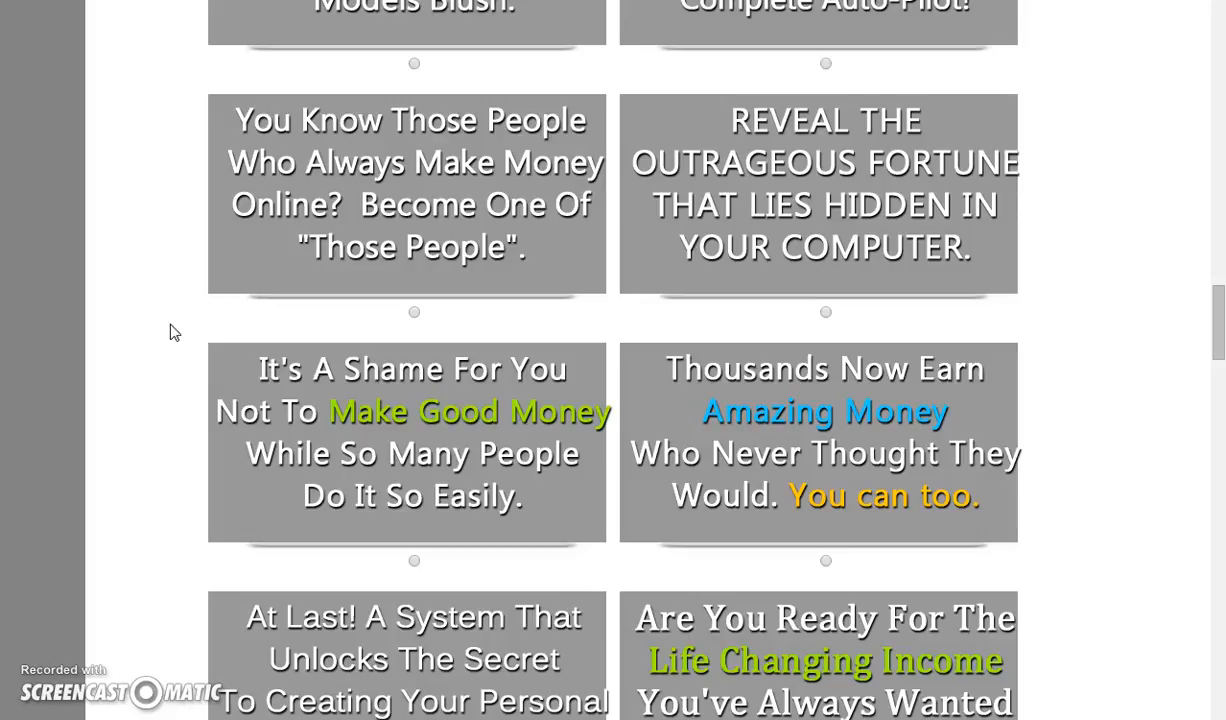
scroll(172, 332, down, 3)
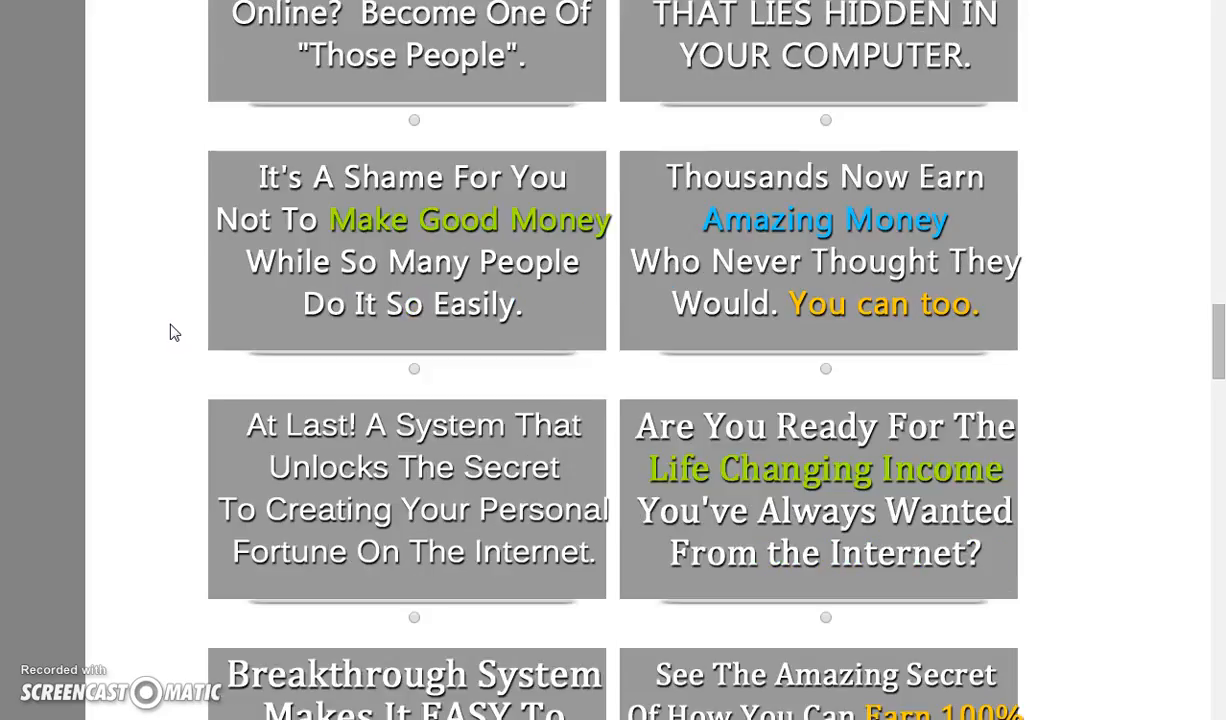
scroll(172, 332, down, 1)
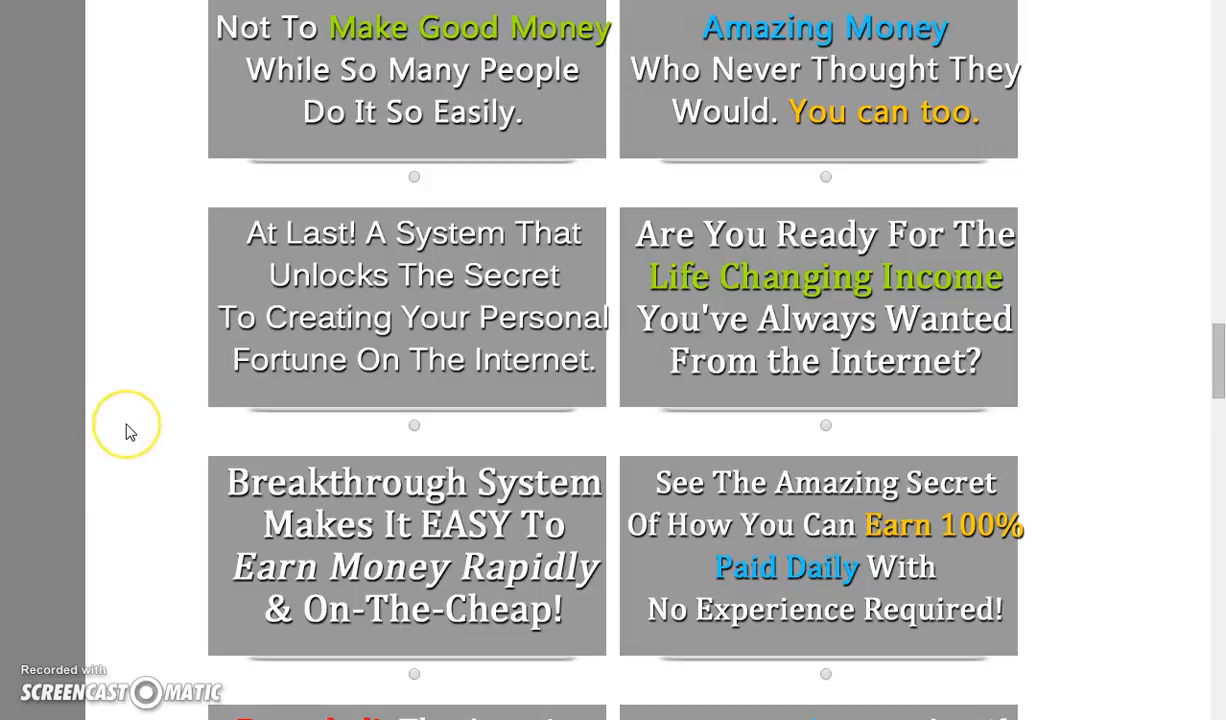
scroll(128, 432, down, 2)
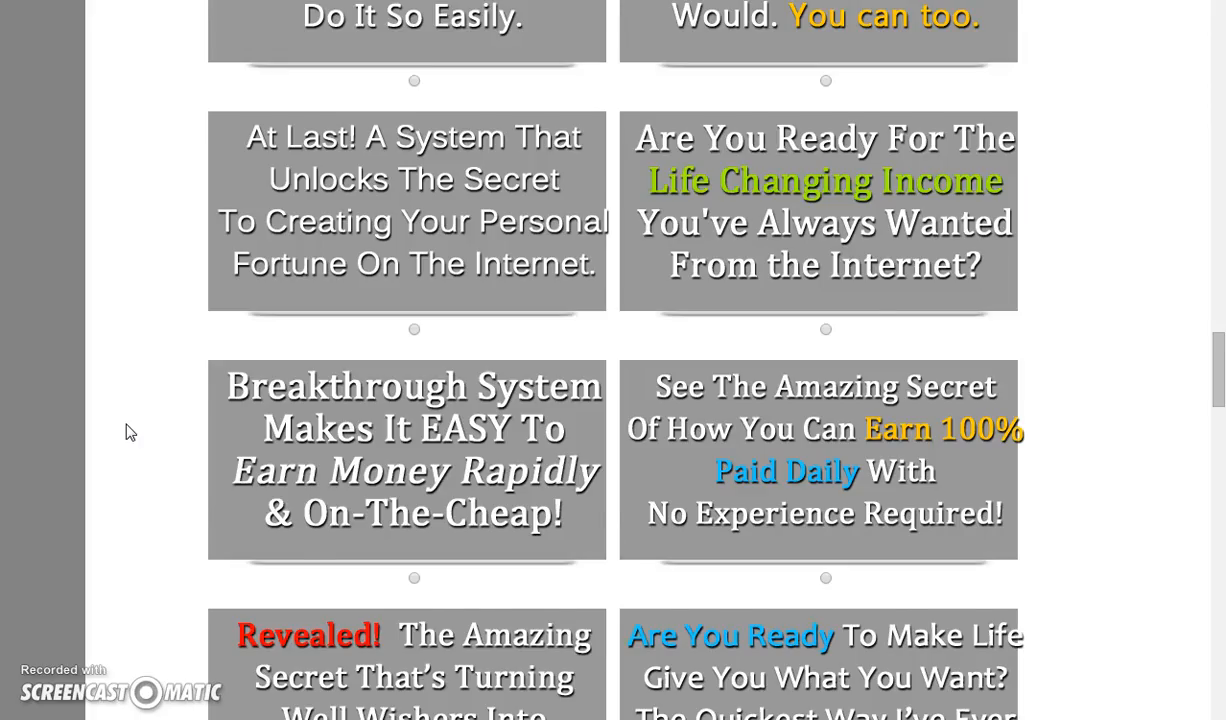
scroll(128, 432, down, 4)
scroll(128, 432, down, 2)
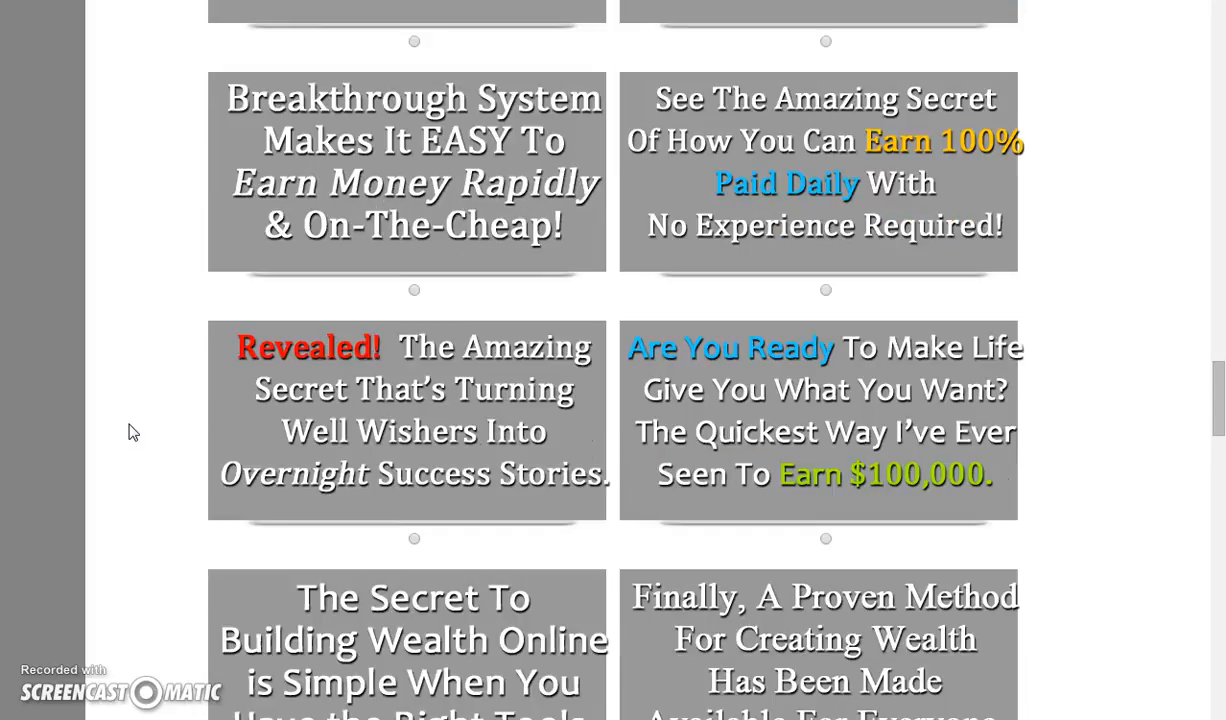
scroll(128, 432, down, 4)
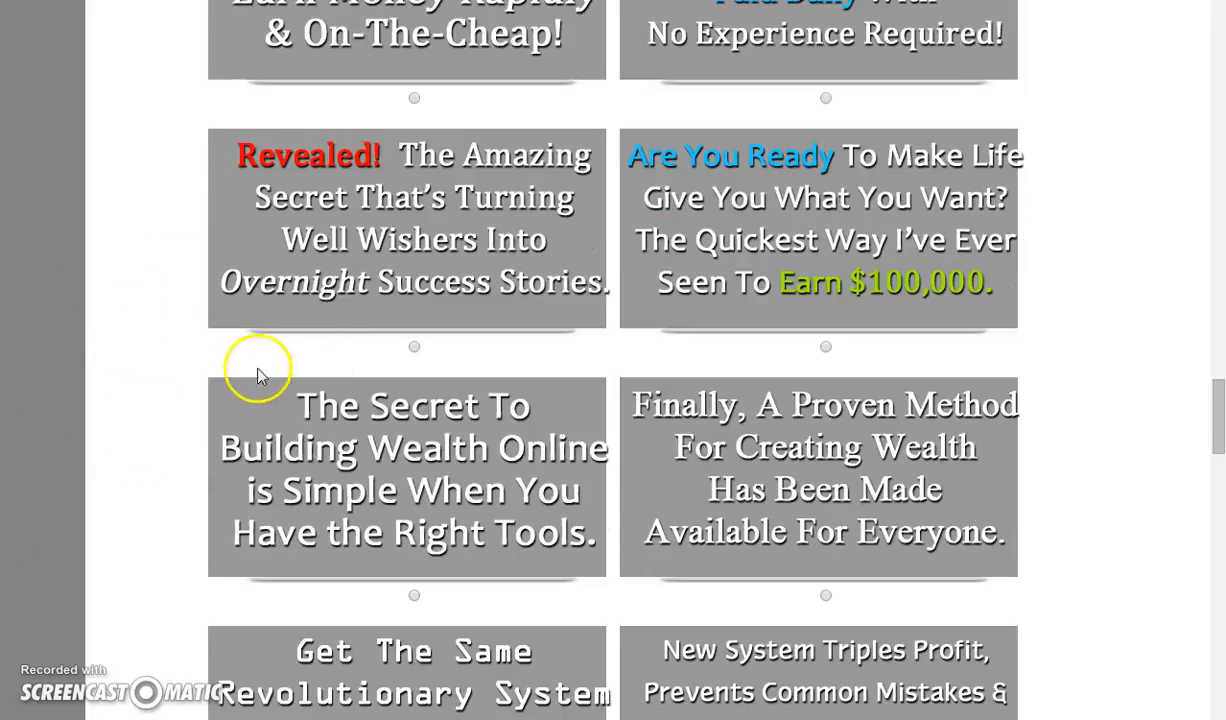
Choose the headline 'Revealed! The Amazing Secret That's Turning Well Wishers Into Overnight Success Stories.' and save the selection
click(414, 348)
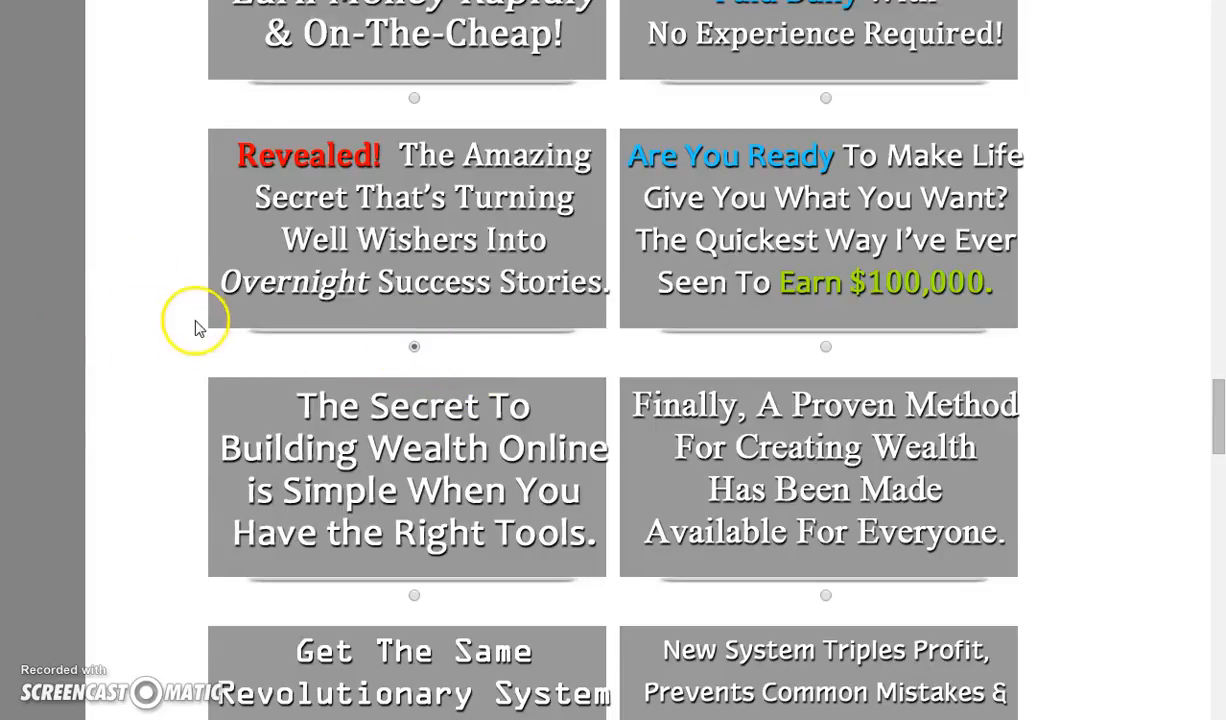
scroll(140, 317, down, 2)
scroll(140, 317, down, 7)
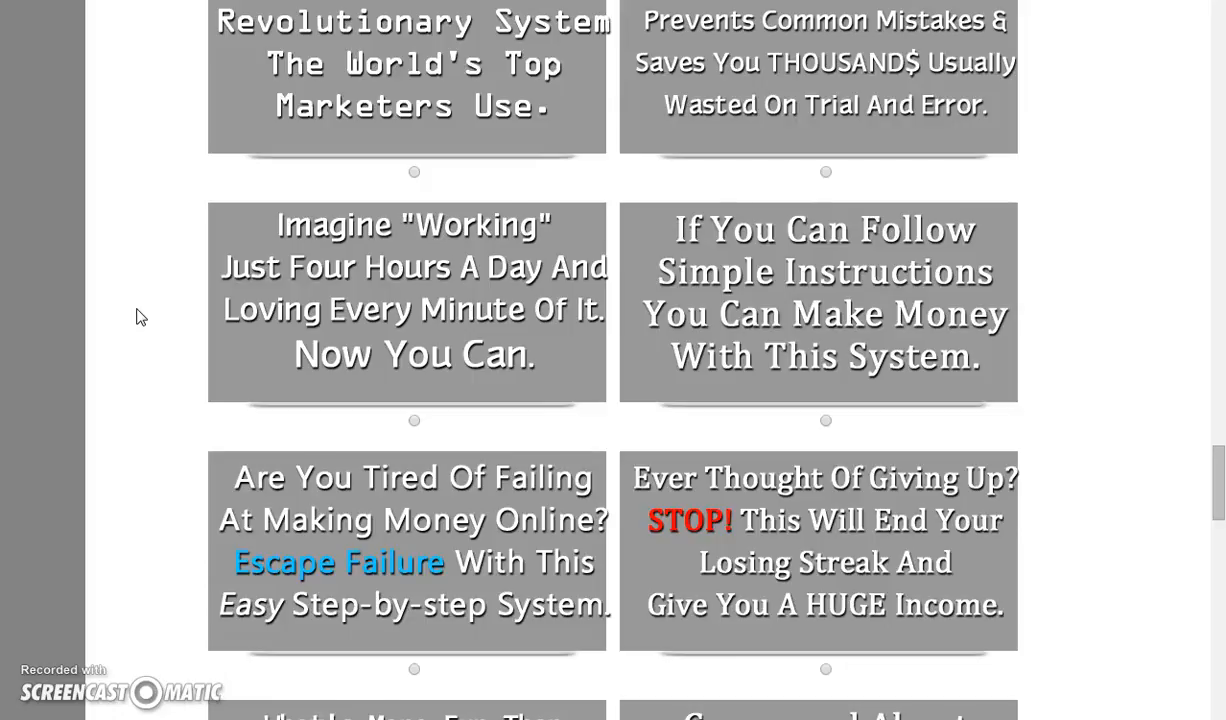
scroll(140, 317, down, 3)
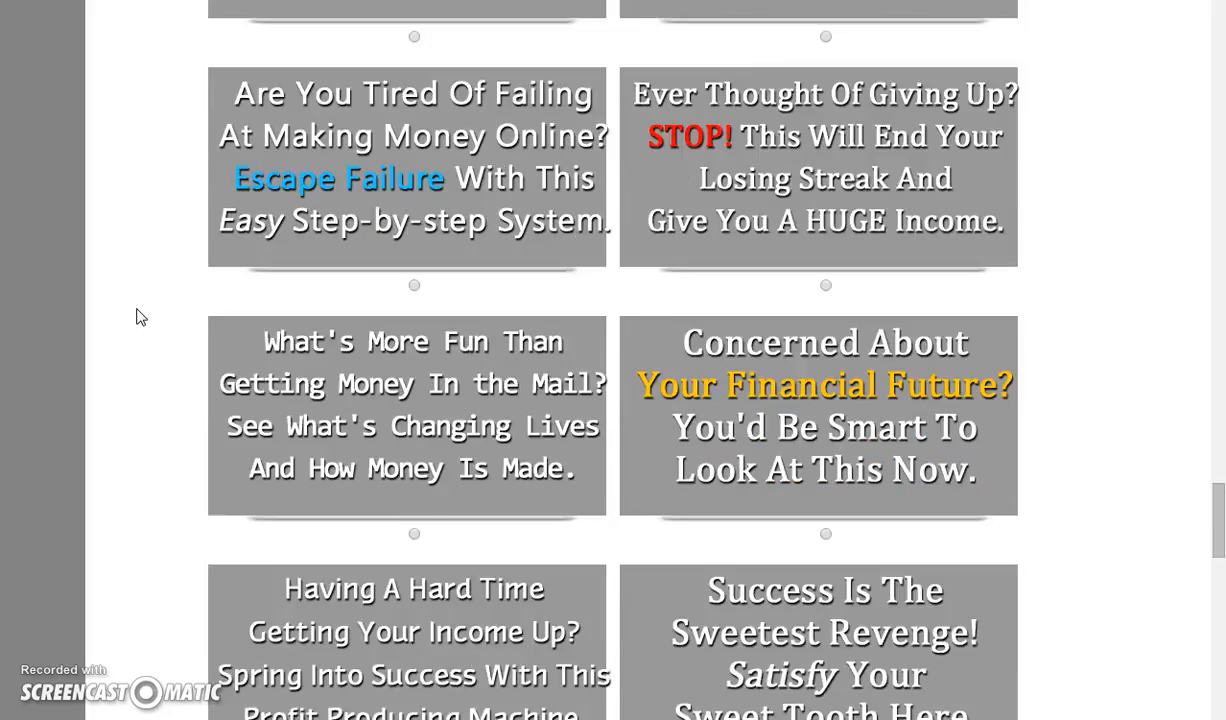
scroll(140, 317, down, 3)
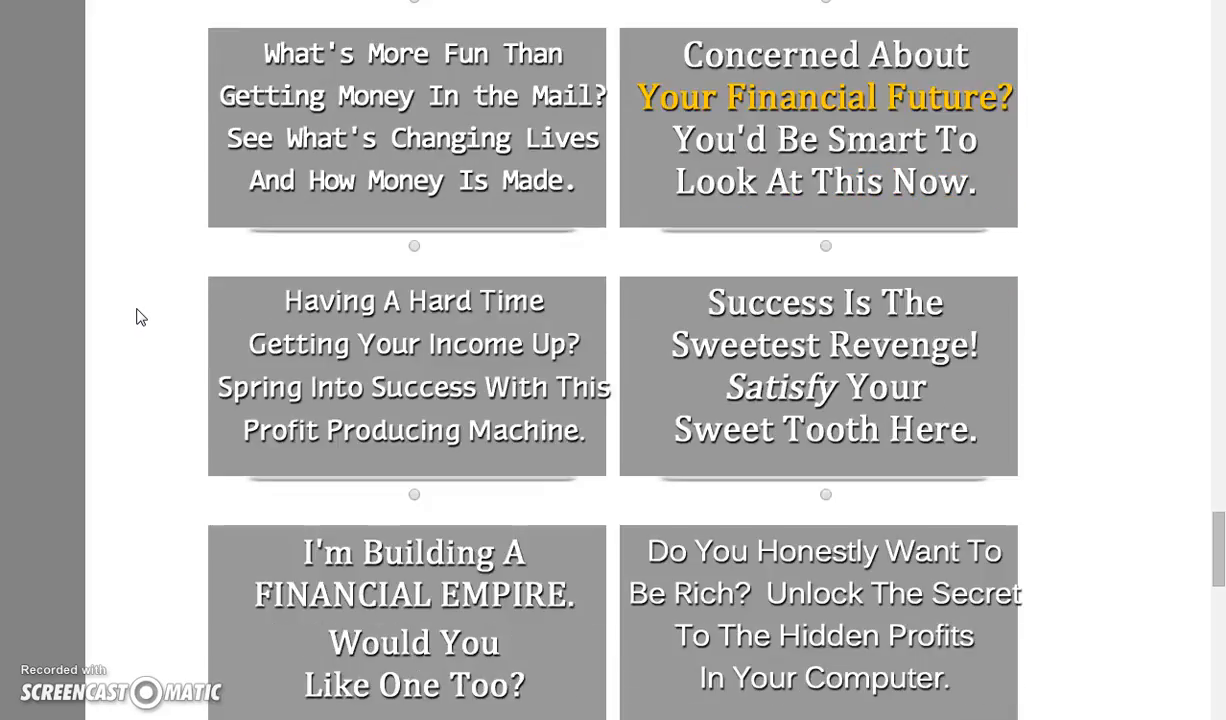
scroll(140, 317, down, 1)
scroll(140, 317, down, 1)
click(159, 306)
scroll(159, 306, down, 5)
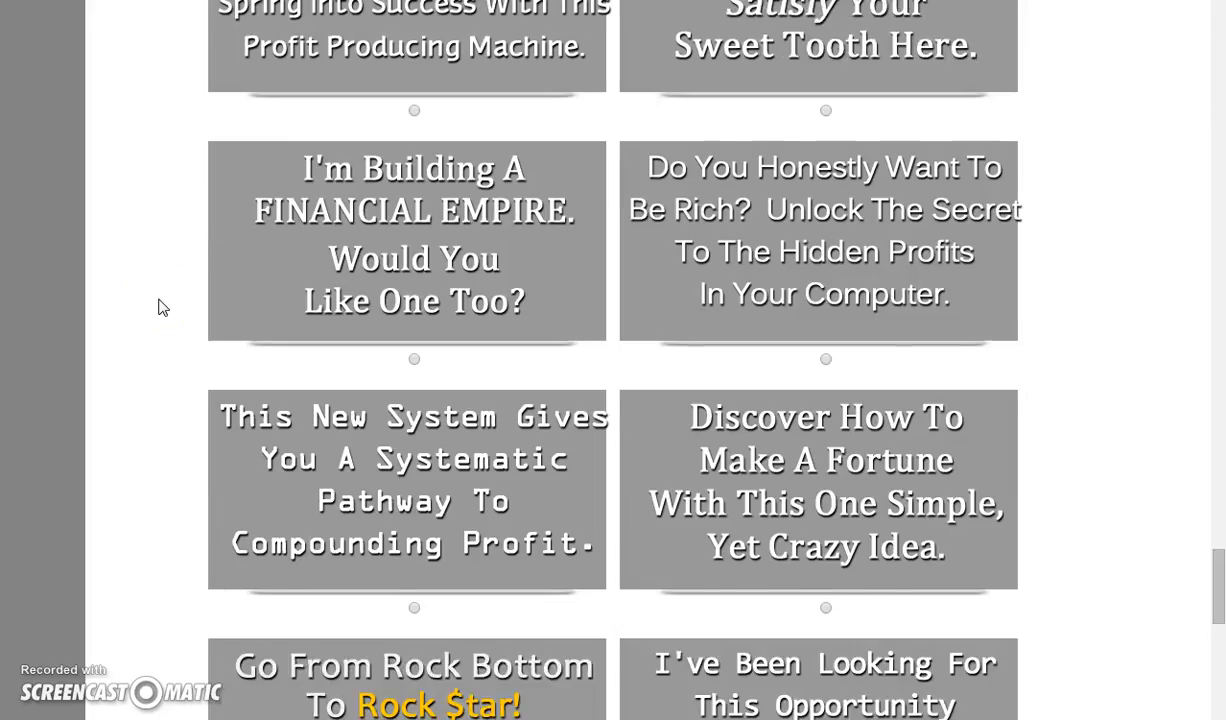
scroll(160, 307, down, 4)
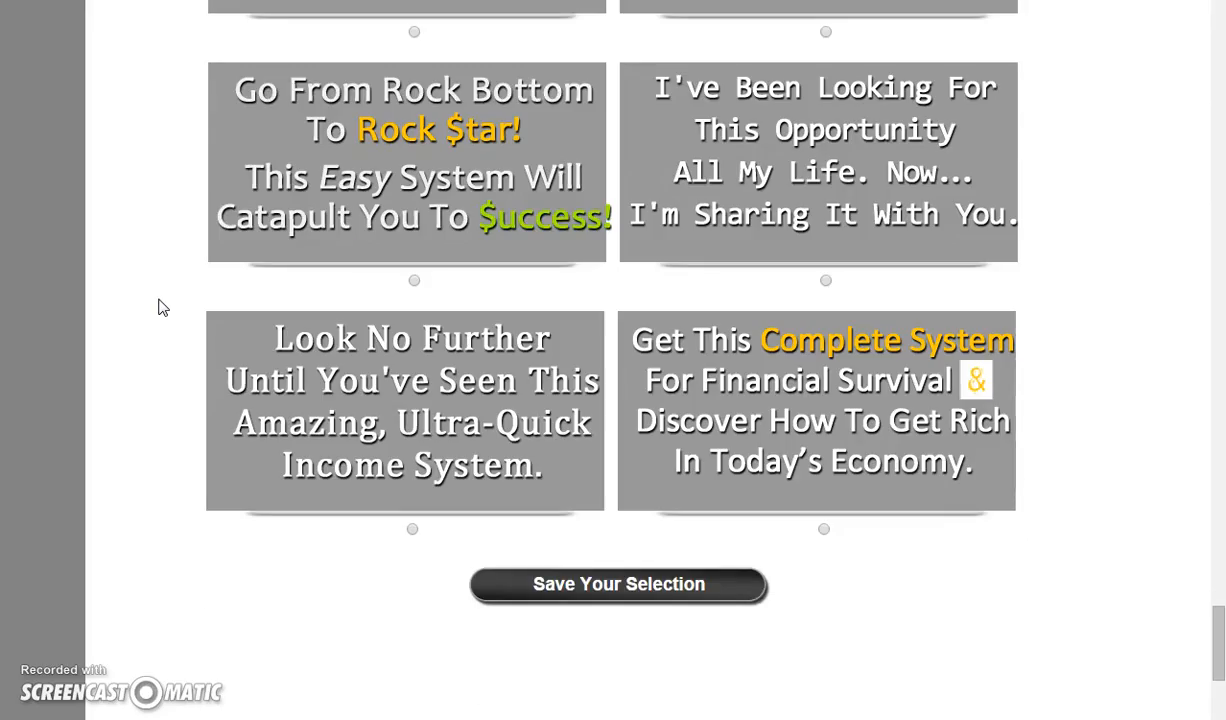
click(96, 345)
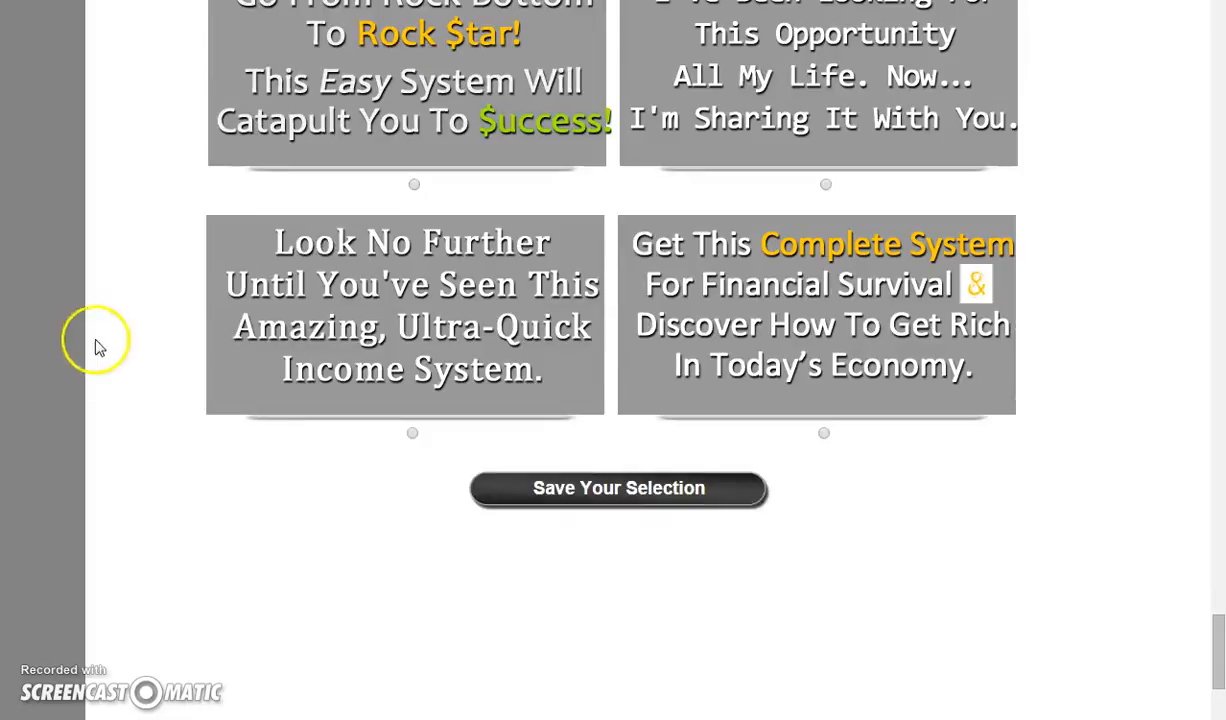
click(591, 502)
click(592, 502)
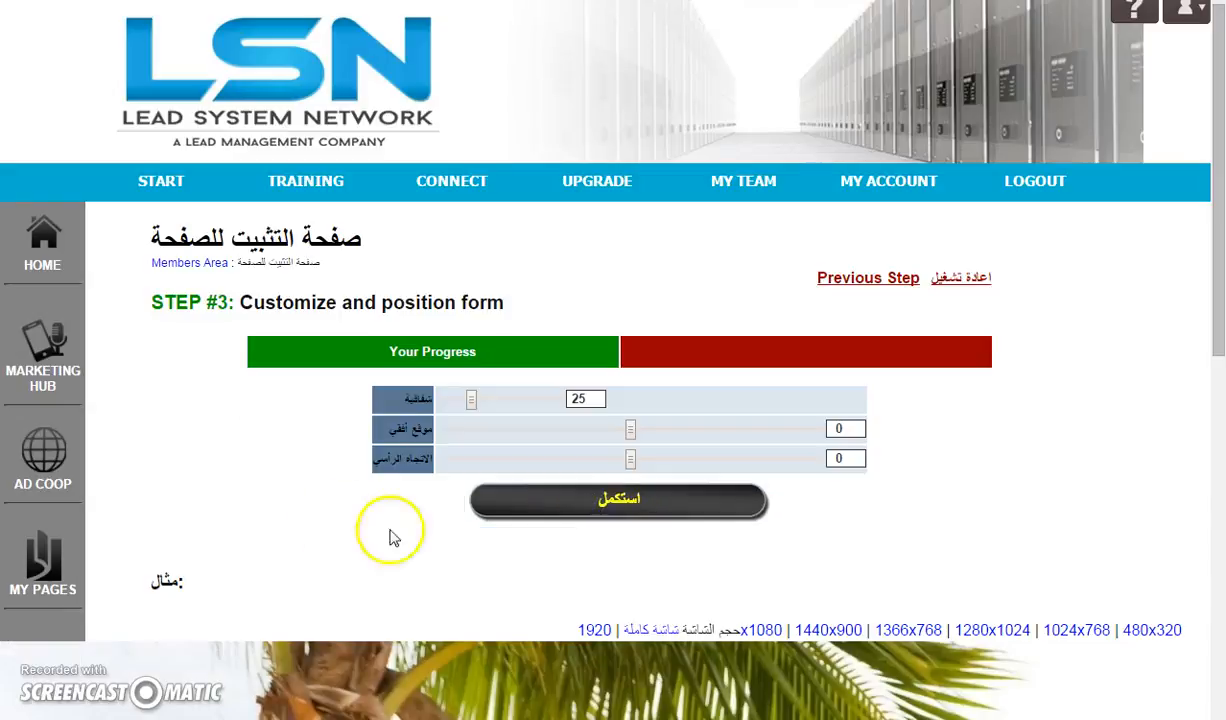
Continue past the form customization and position step with its default settings
scroll(160, 430, down, 1)
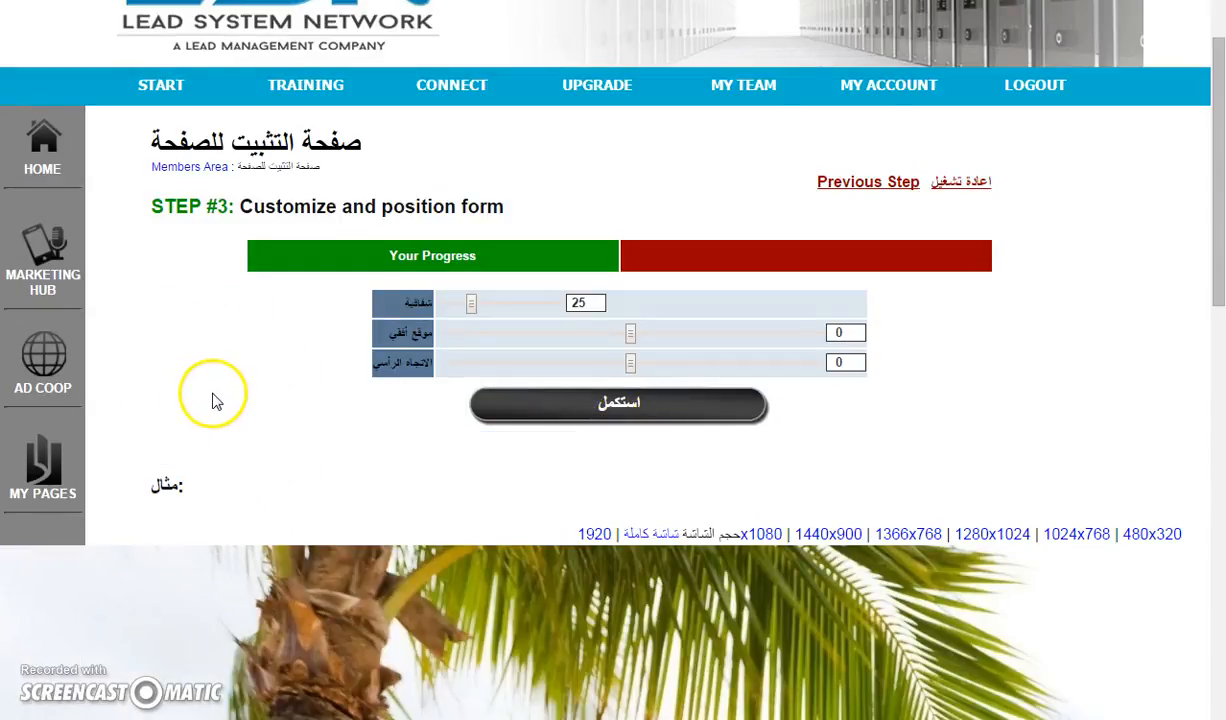
scroll(213, 397, down, 1)
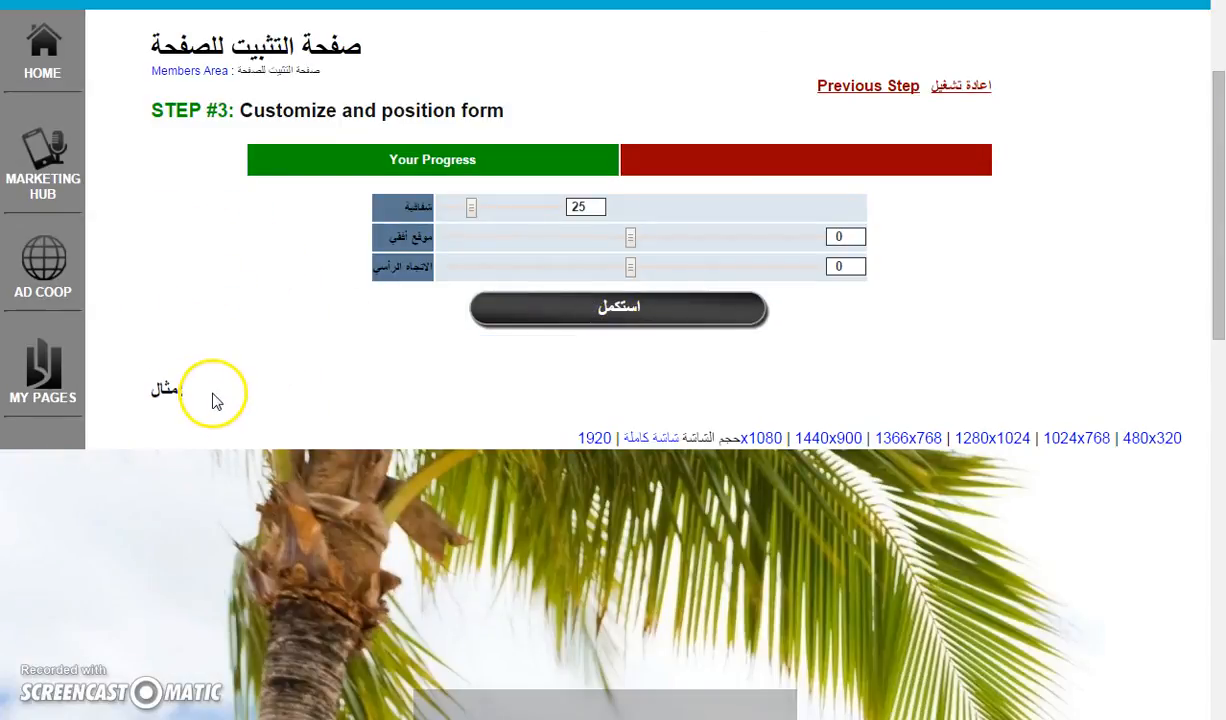
click(607, 320)
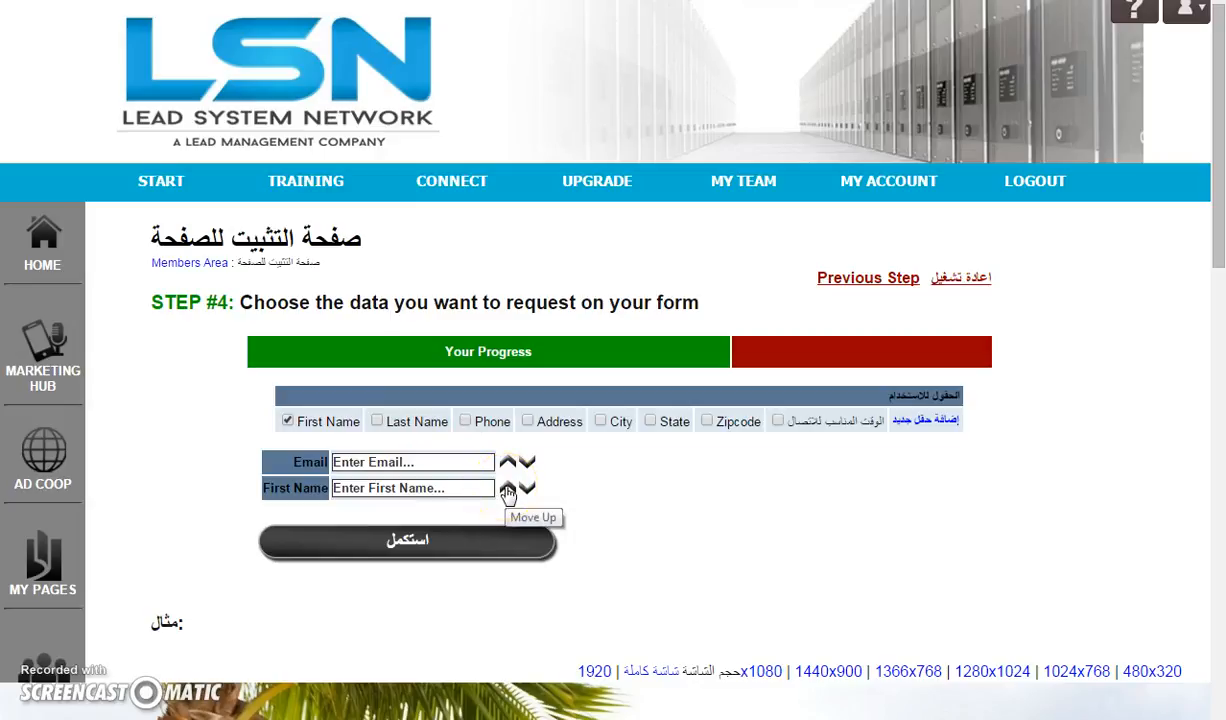
Add First Name and Last Name form fields, order them above Email, and continue to the next step
click(508, 490)
click(377, 421)
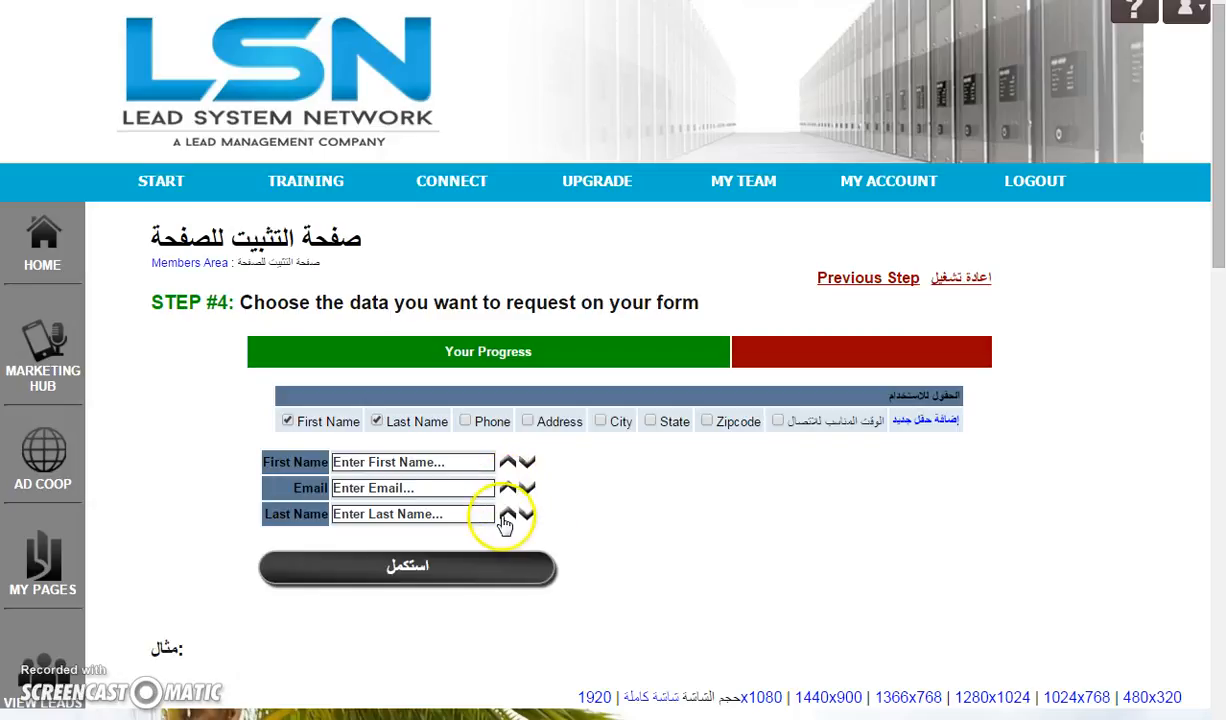
click(507, 512)
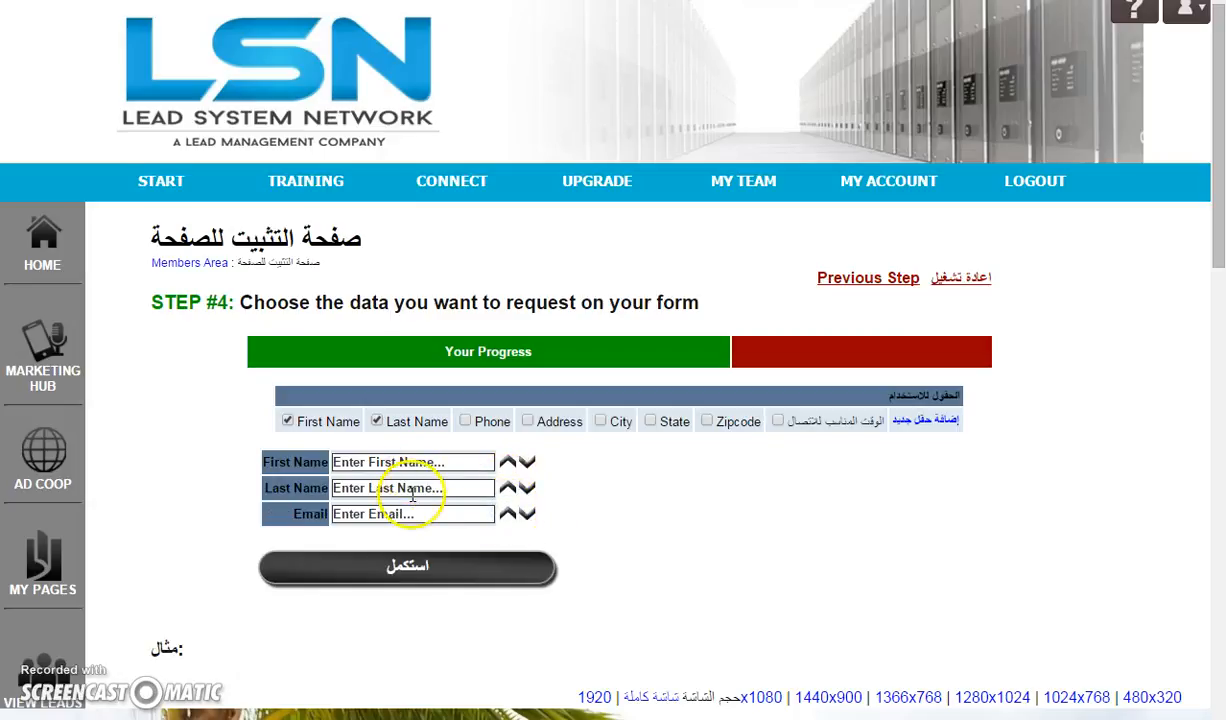
click(389, 572)
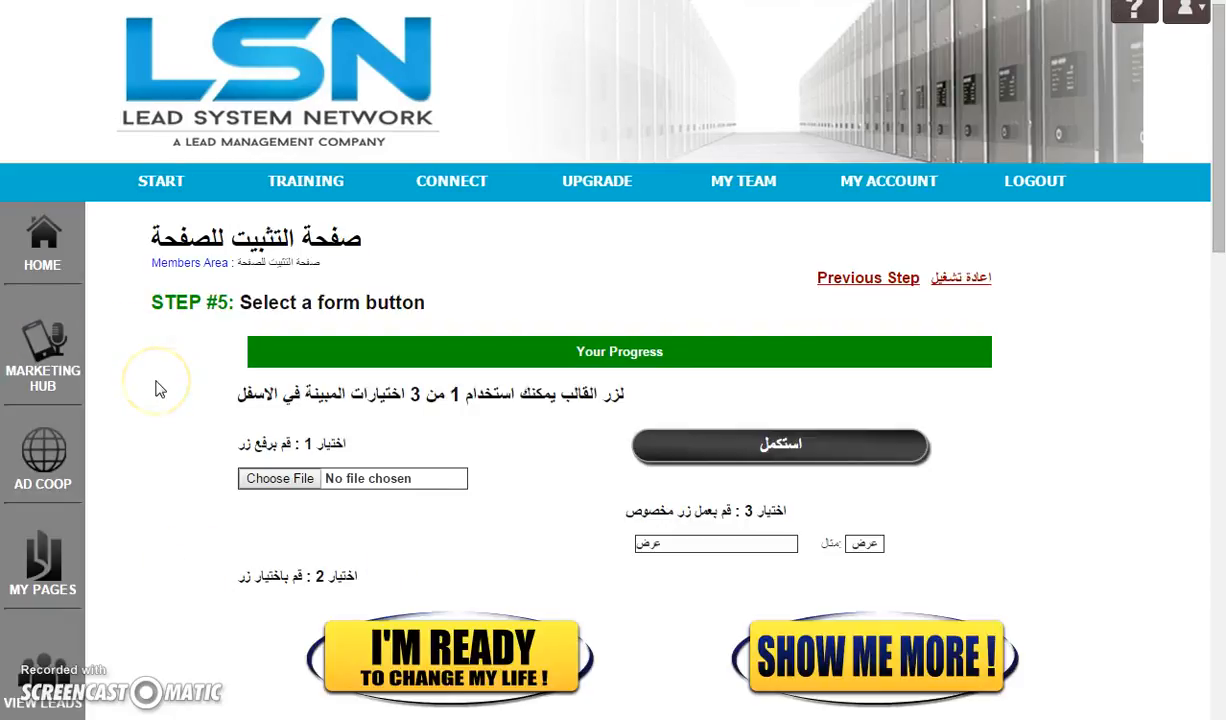
Select the '100% Absolutely FREE! Get Instant Access Now!' form button and continue
click(170, 384)
scroll(170, 384, down, 4)
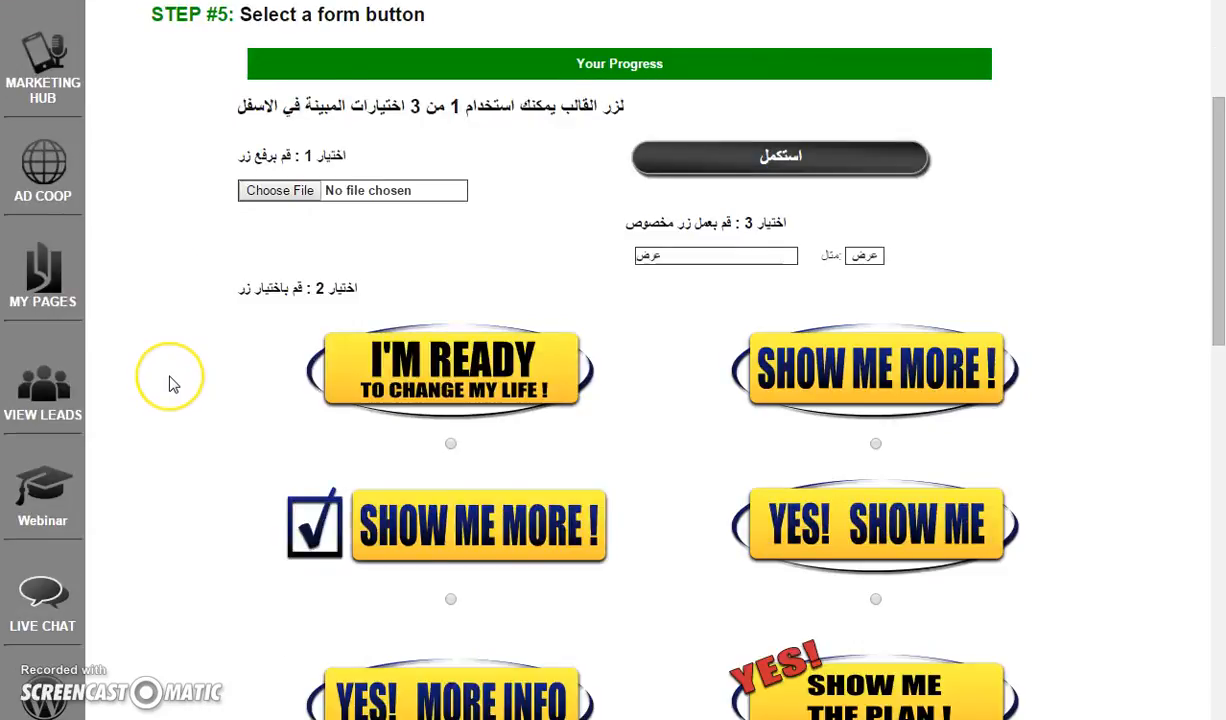
scroll(170, 384, down, 1)
click(190, 366)
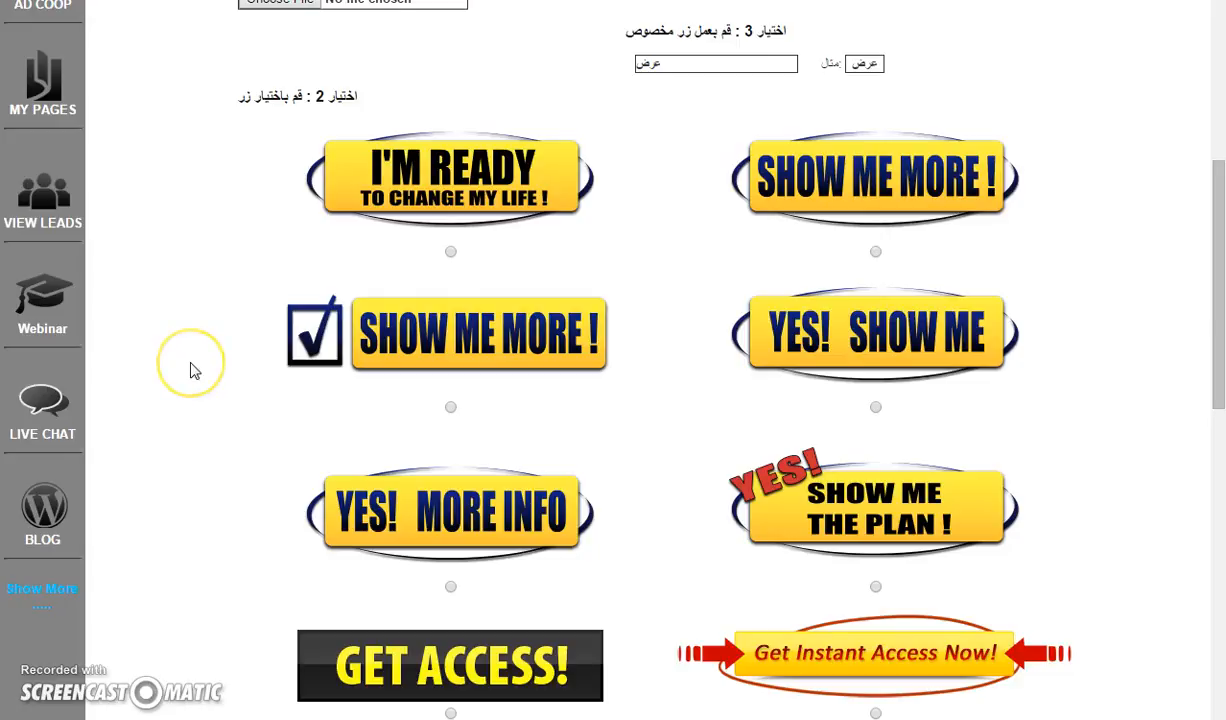
scroll(194, 371, down, 1)
scroll(190, 369, down, 2)
click(198, 348)
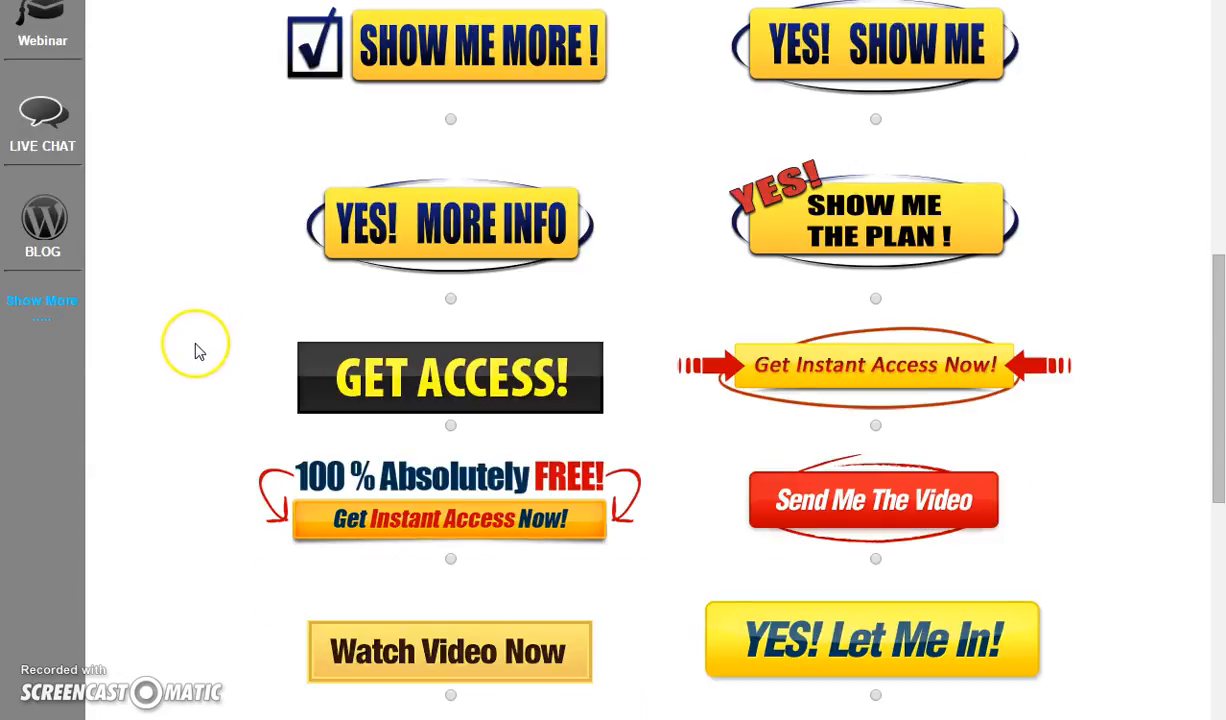
scroll(200, 346, down, 1)
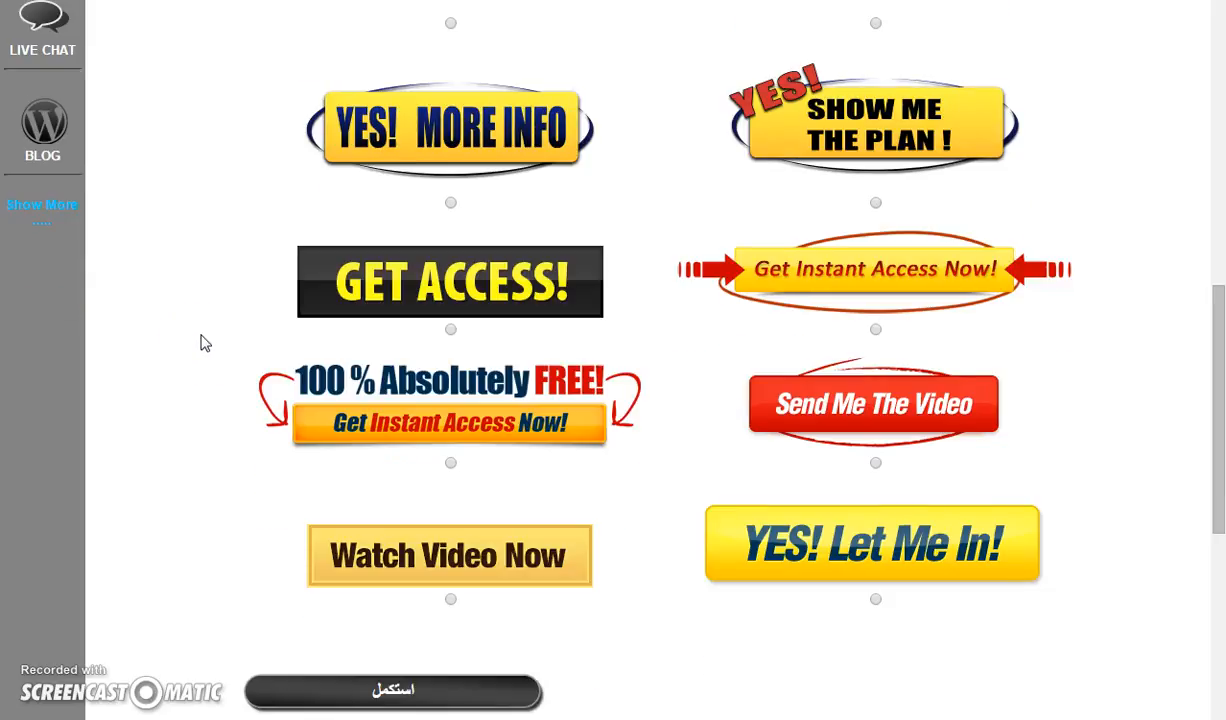
scroll(200, 343, down, 1)
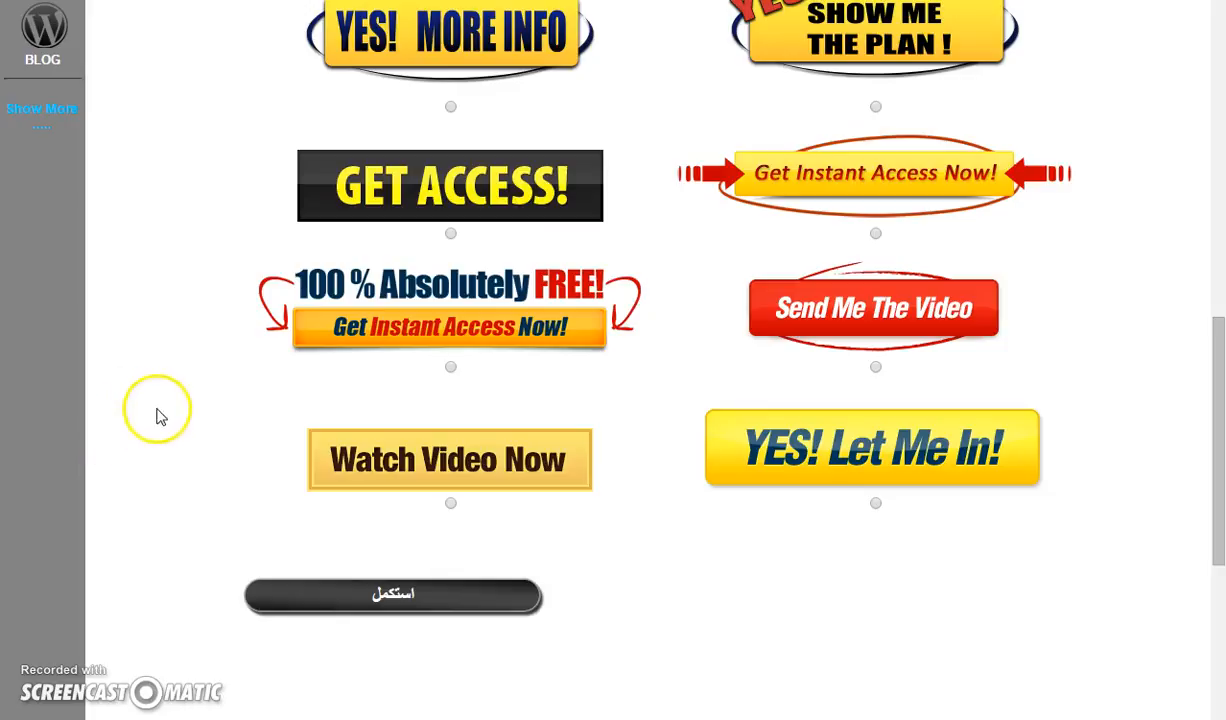
click(451, 368)
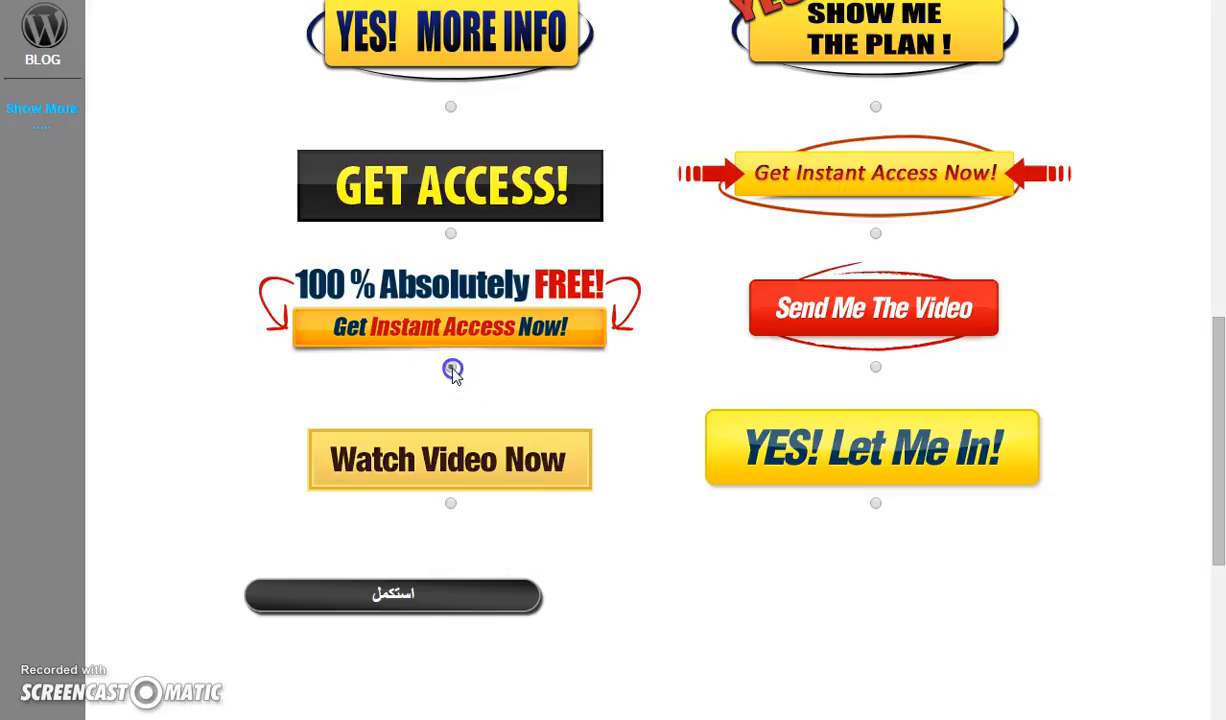
click(433, 600)
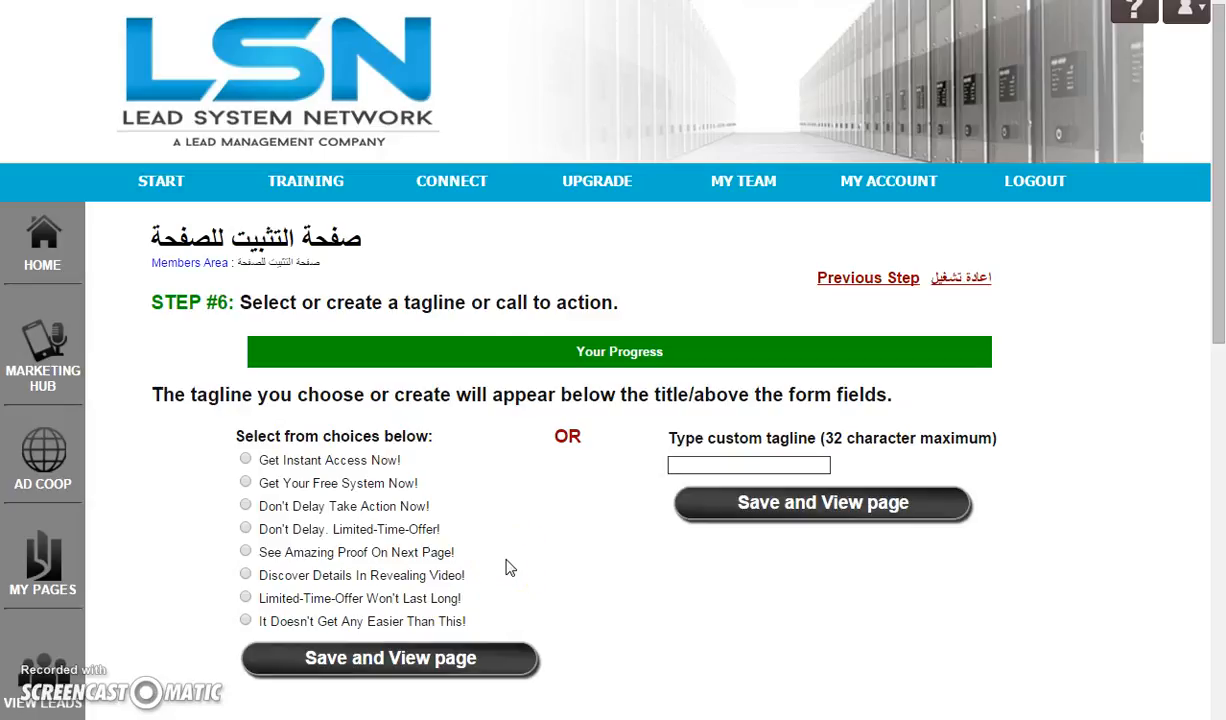
Choose the tagline 'Don't Delay. Limited-Time-Offer!' and save and view the page
click(560, 544)
click(246, 529)
click(322, 667)
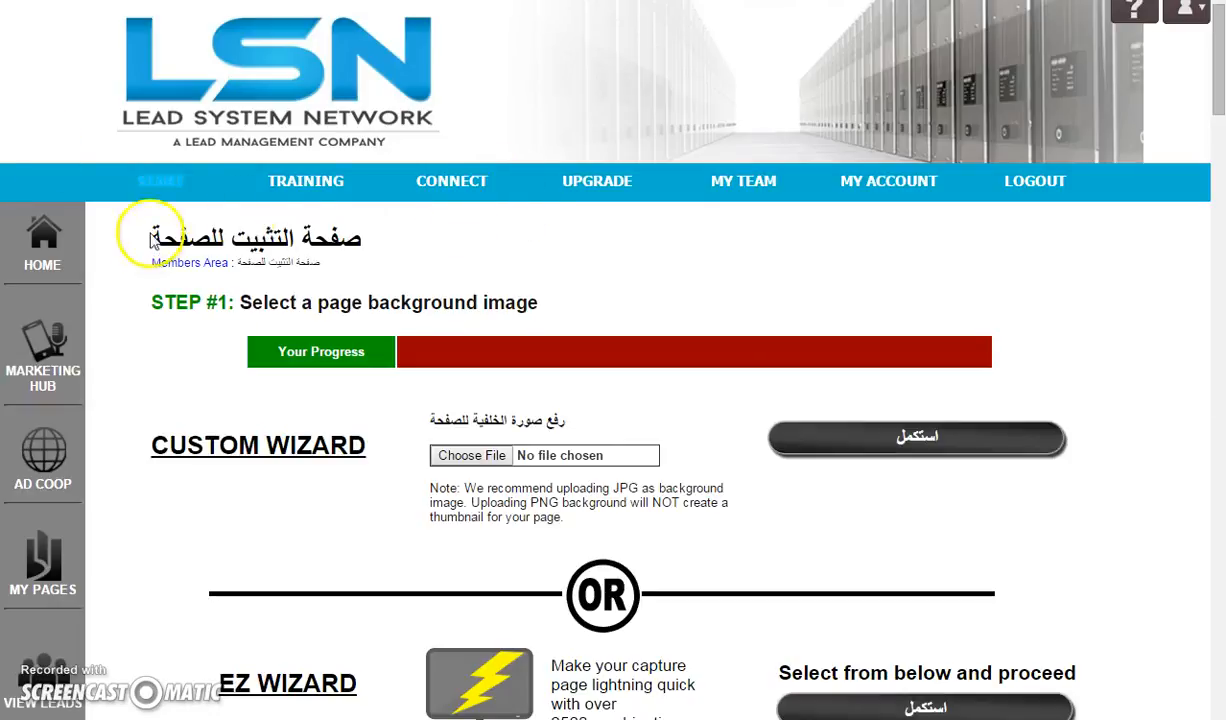
Open the Ready To Go Pages To Promote LSN and copy the FREE 14 Day Trial Offer Funnel link
click(50, 372)
click(695, 430)
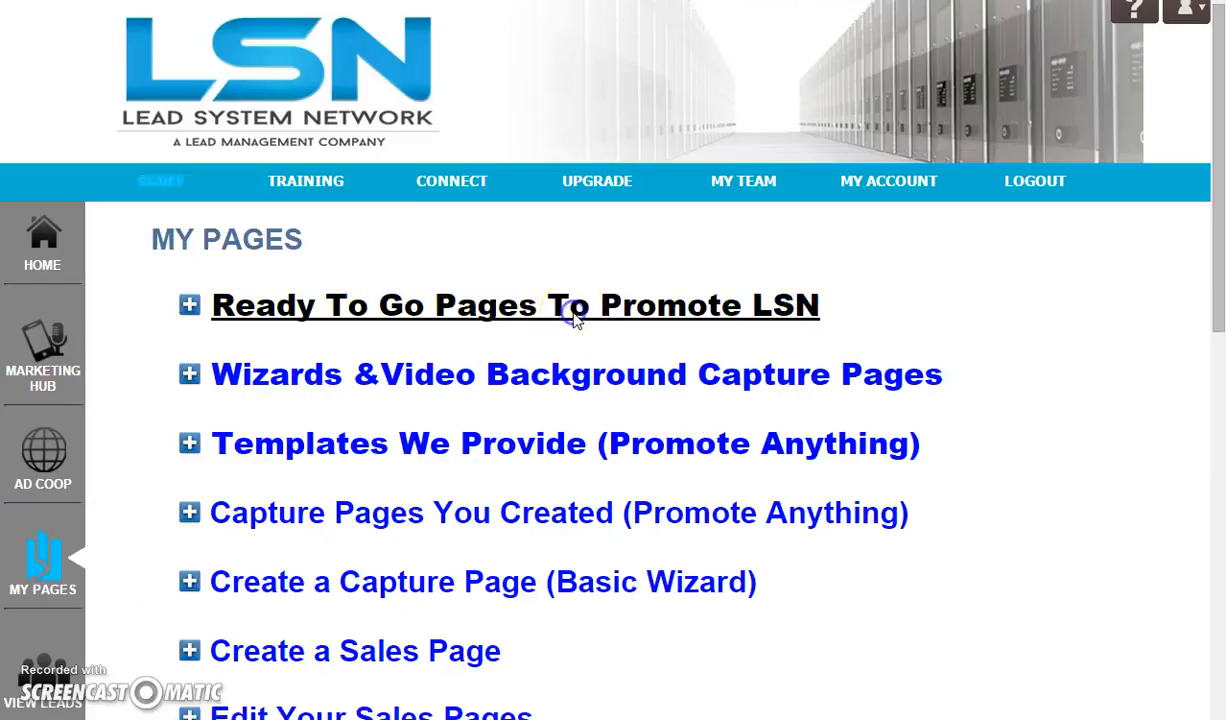
click(569, 315)
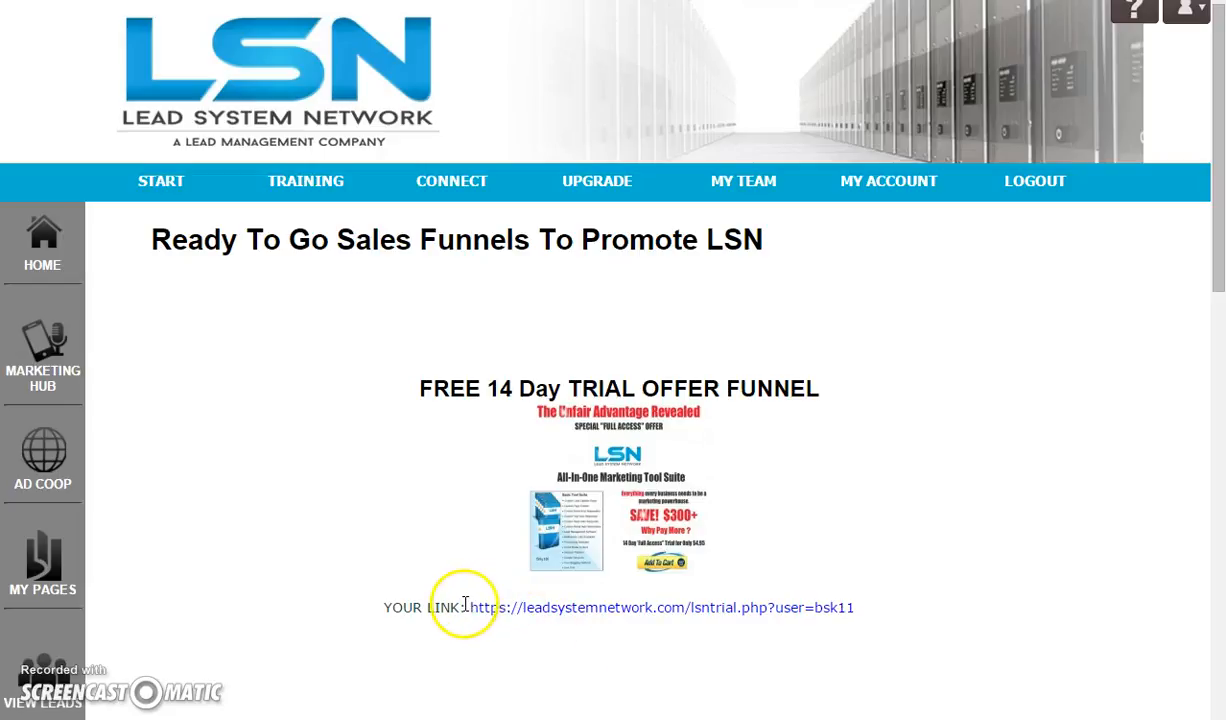
drag(465, 607, 911, 597)
right_click(801, 617)
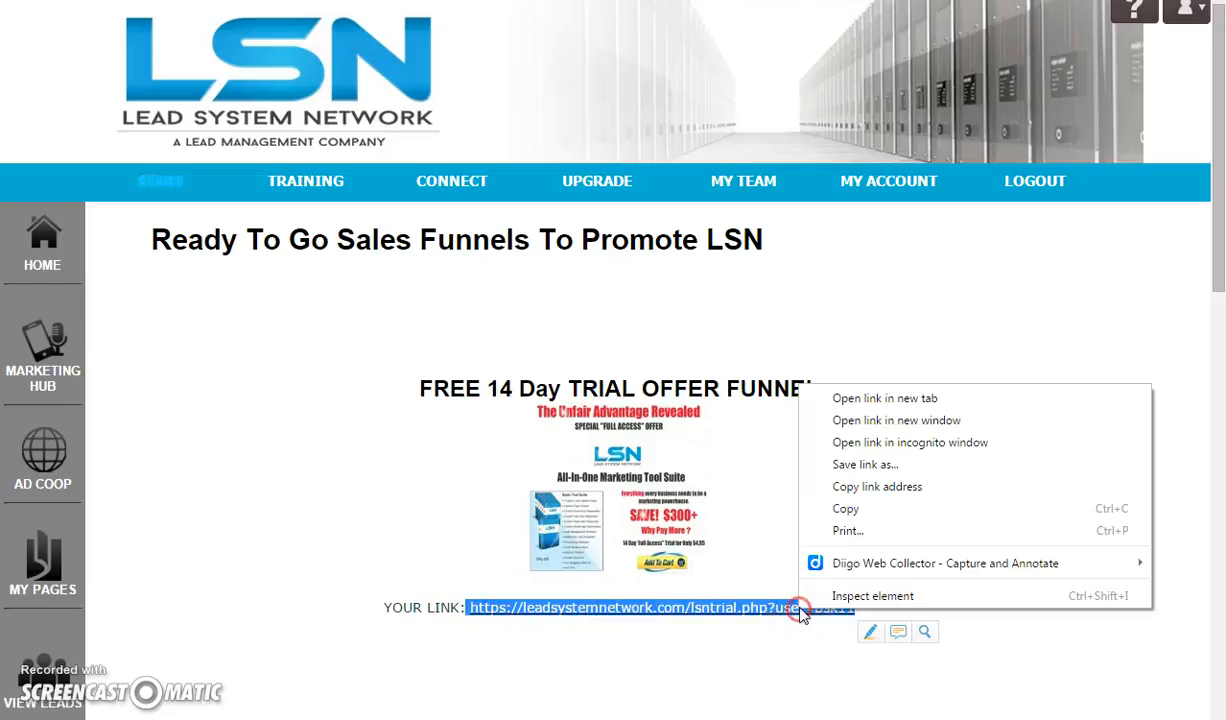
click(842, 510)
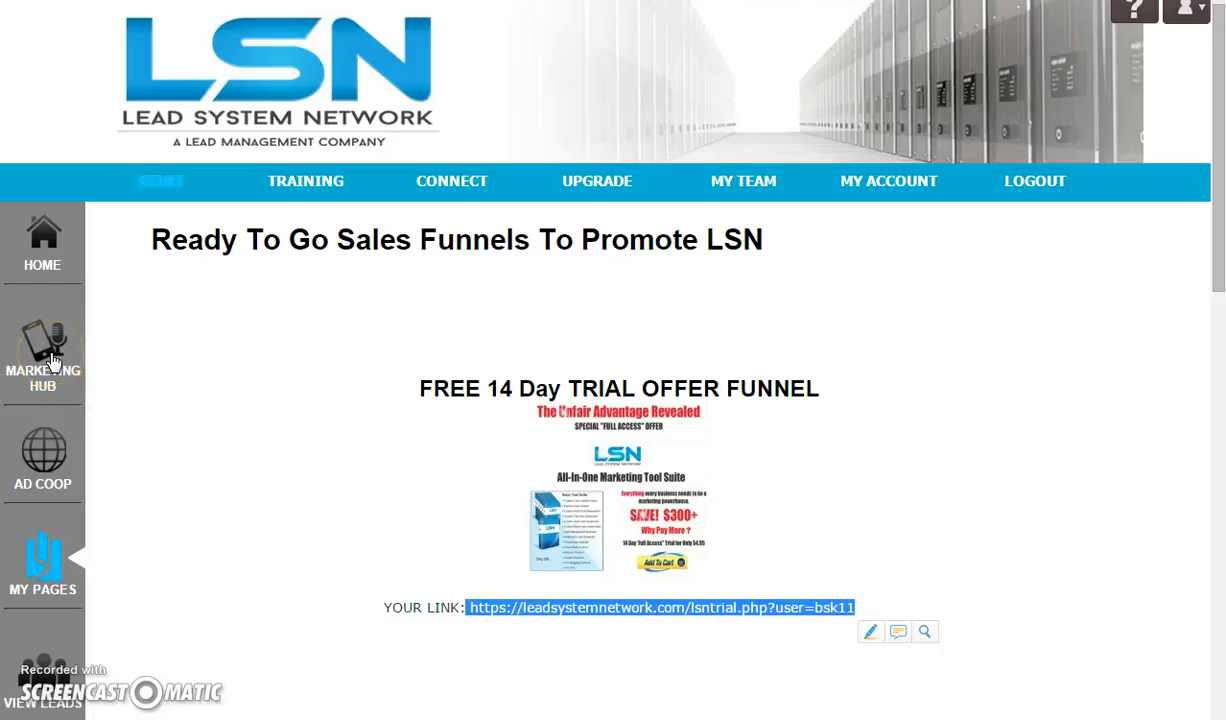
Open the newly created beach capture page with the woman and laptop for editing from Capture Pages You Created
click(50, 355)
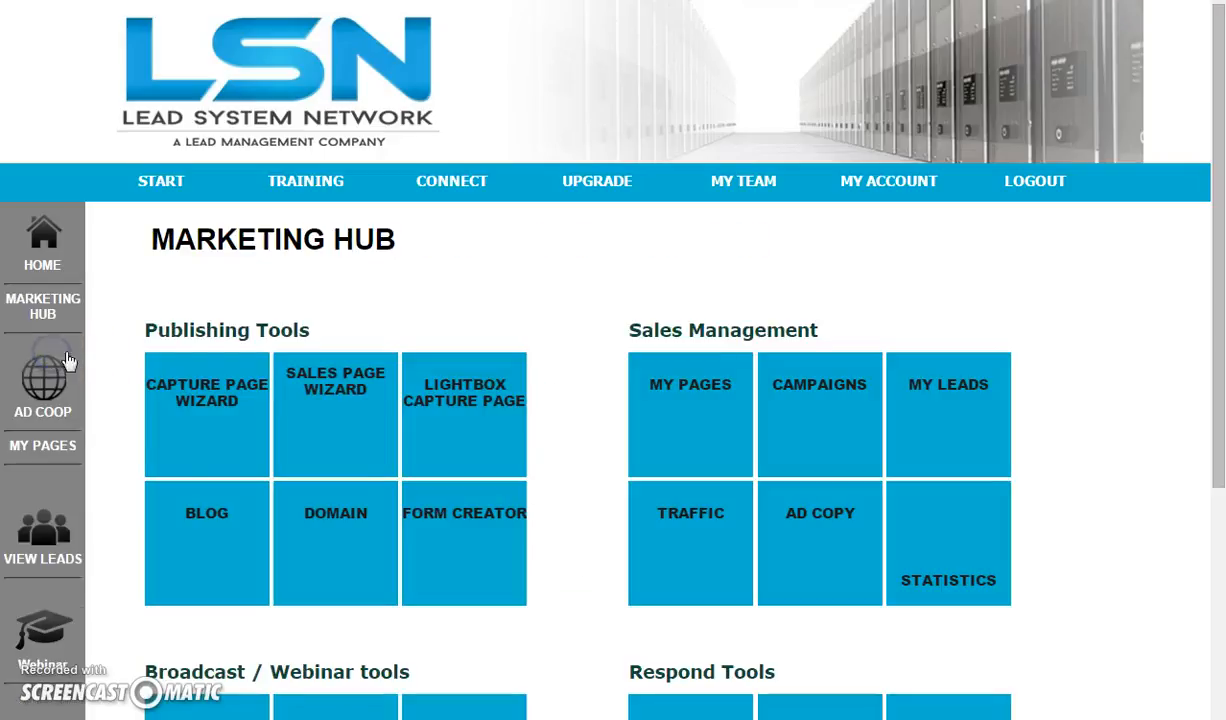
click(700, 397)
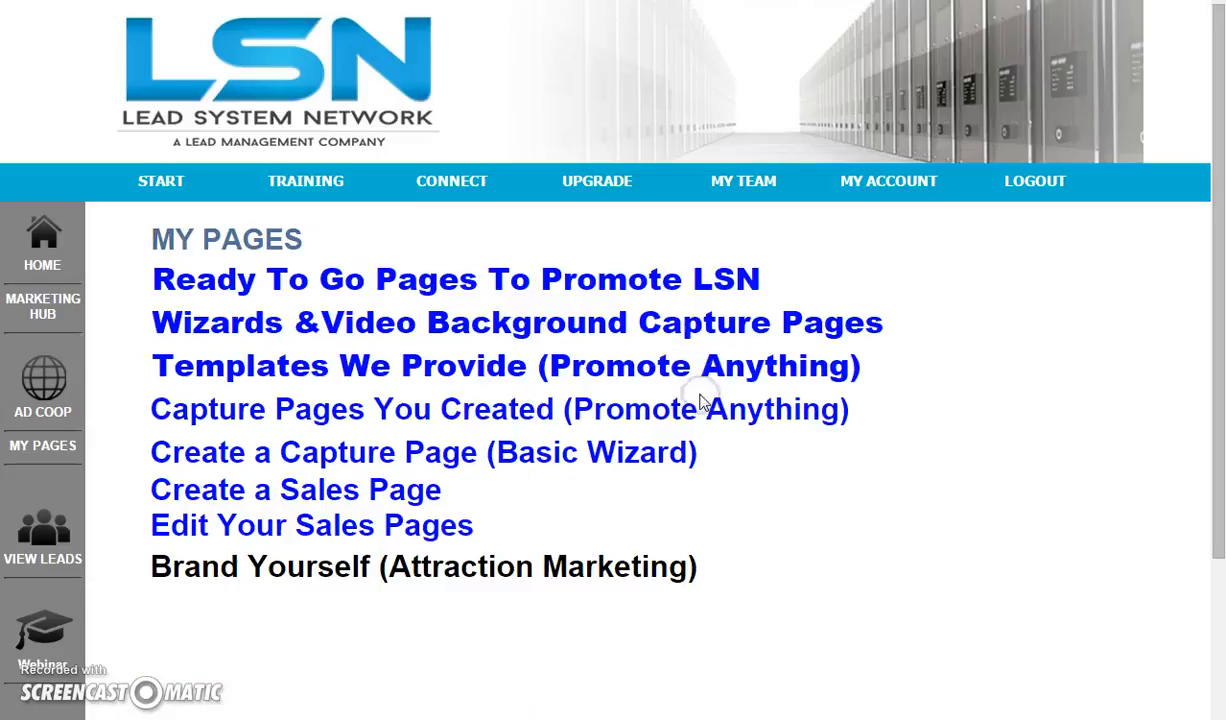
click(378, 418)
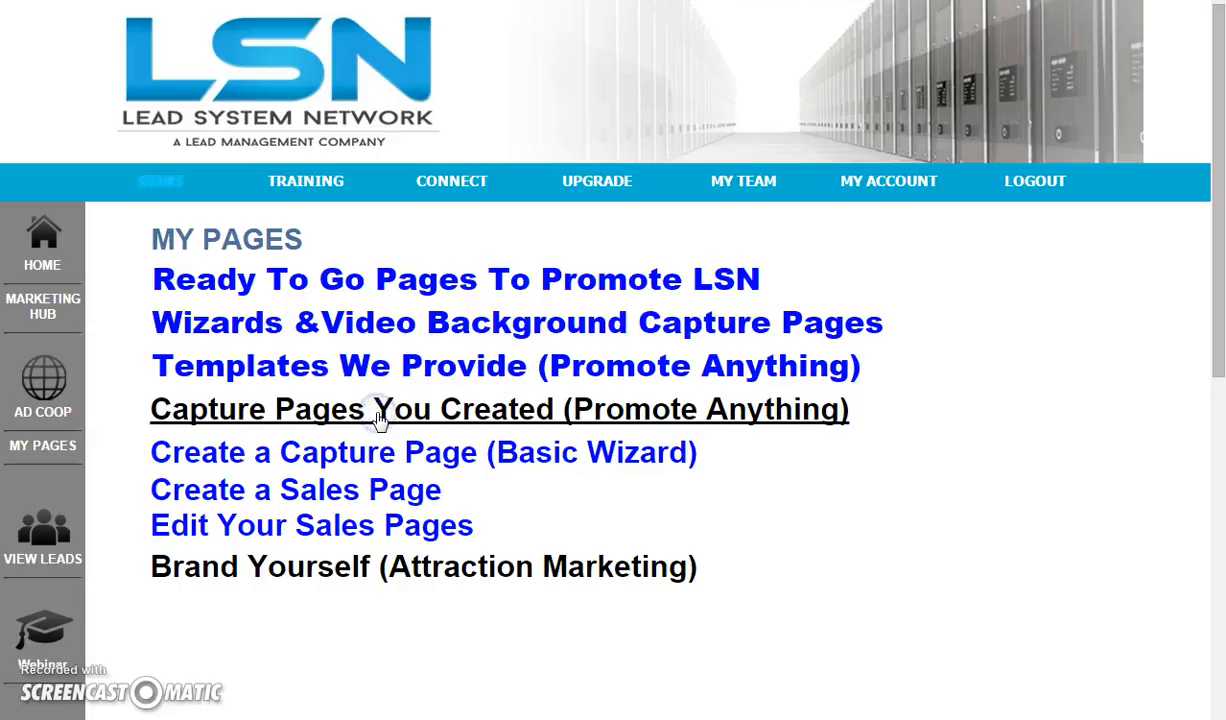
scroll(343, 460, down, 3)
scroll(378, 424, down, 15)
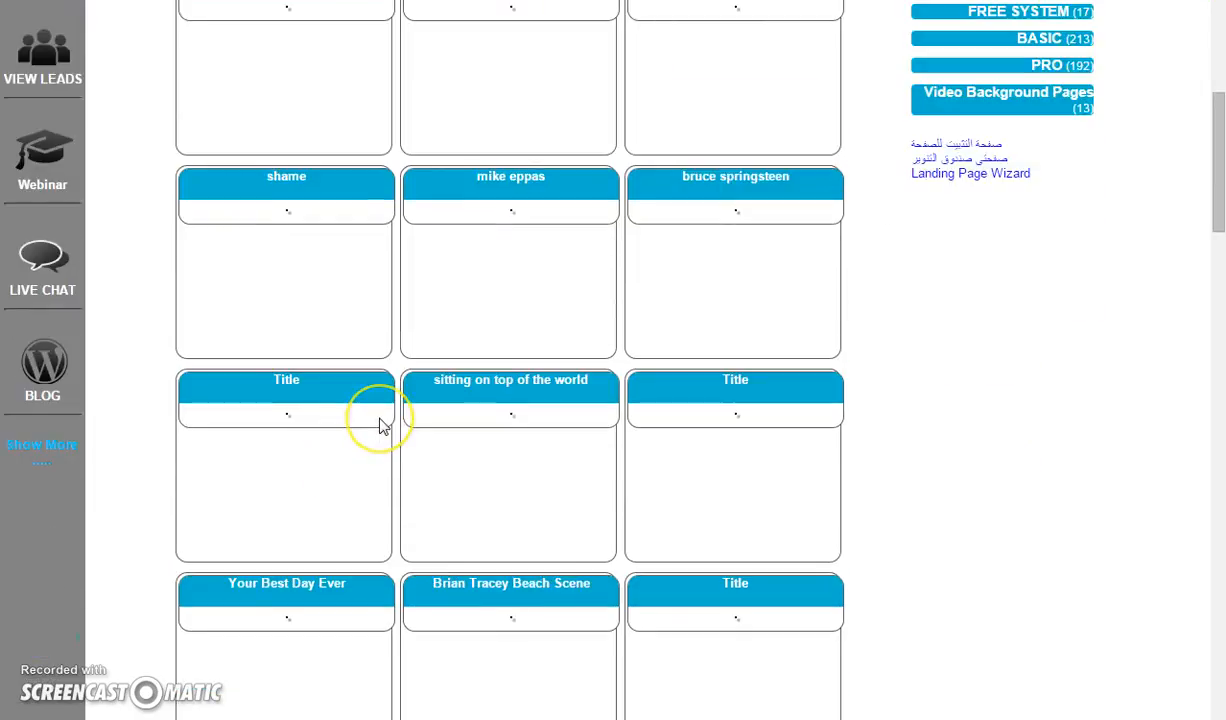
scroll(380, 424, down, 10)
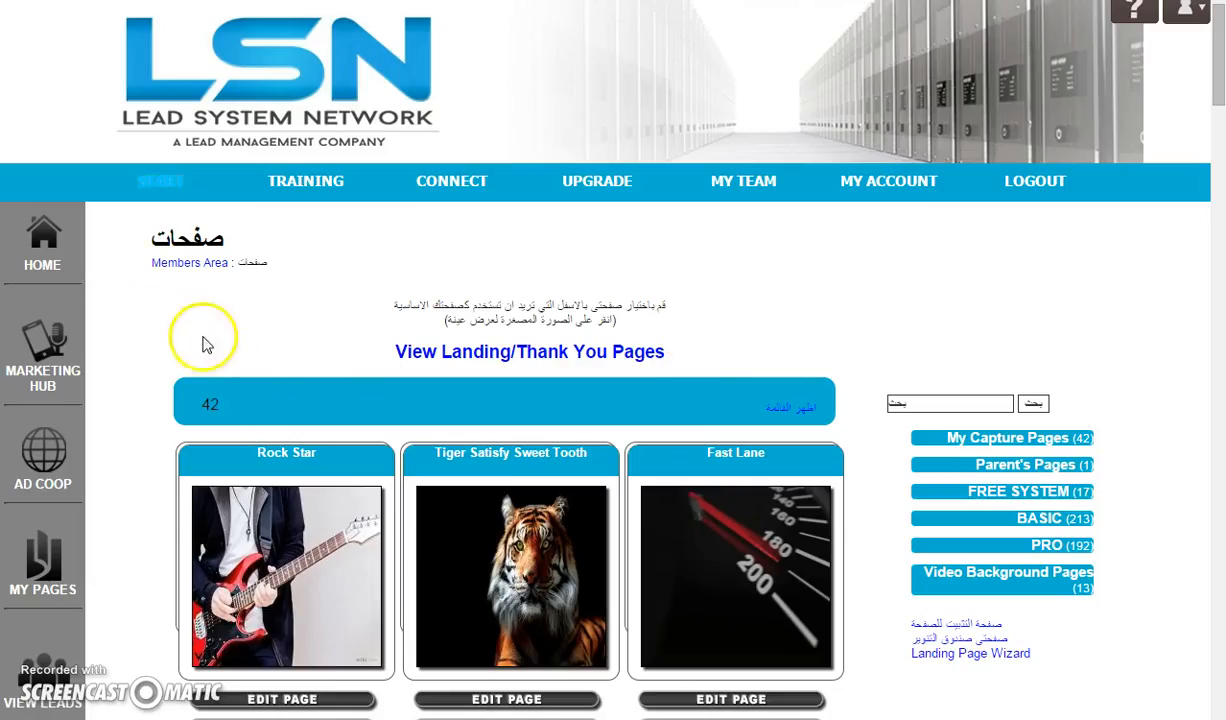
scroll(160, 360, down, 1)
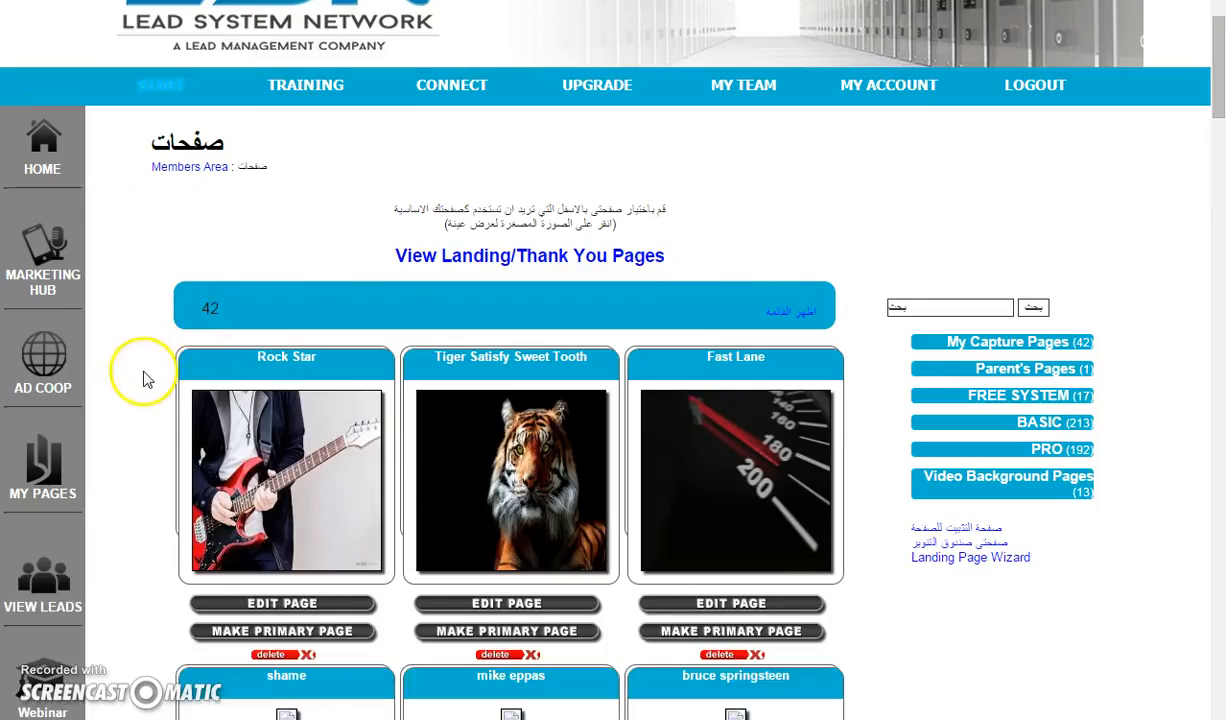
scroll(142, 375, down, 1)
scroll(142, 378, down, 15)
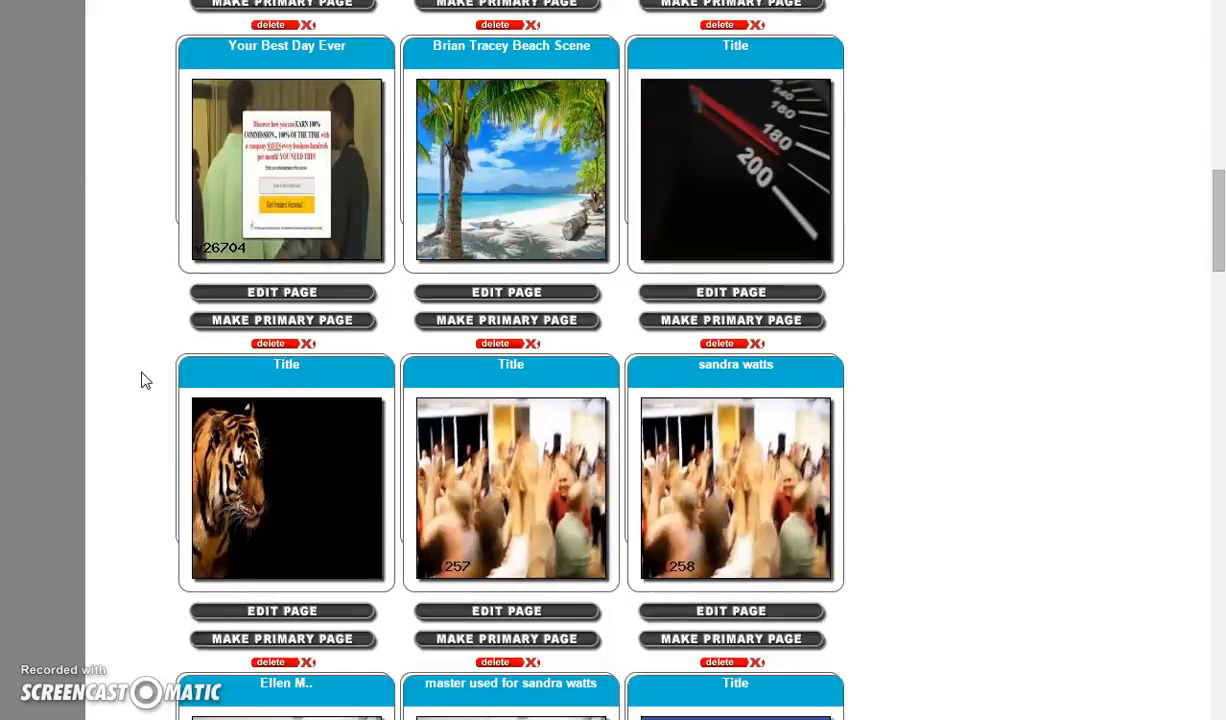
scroll(142, 380, down, 16)
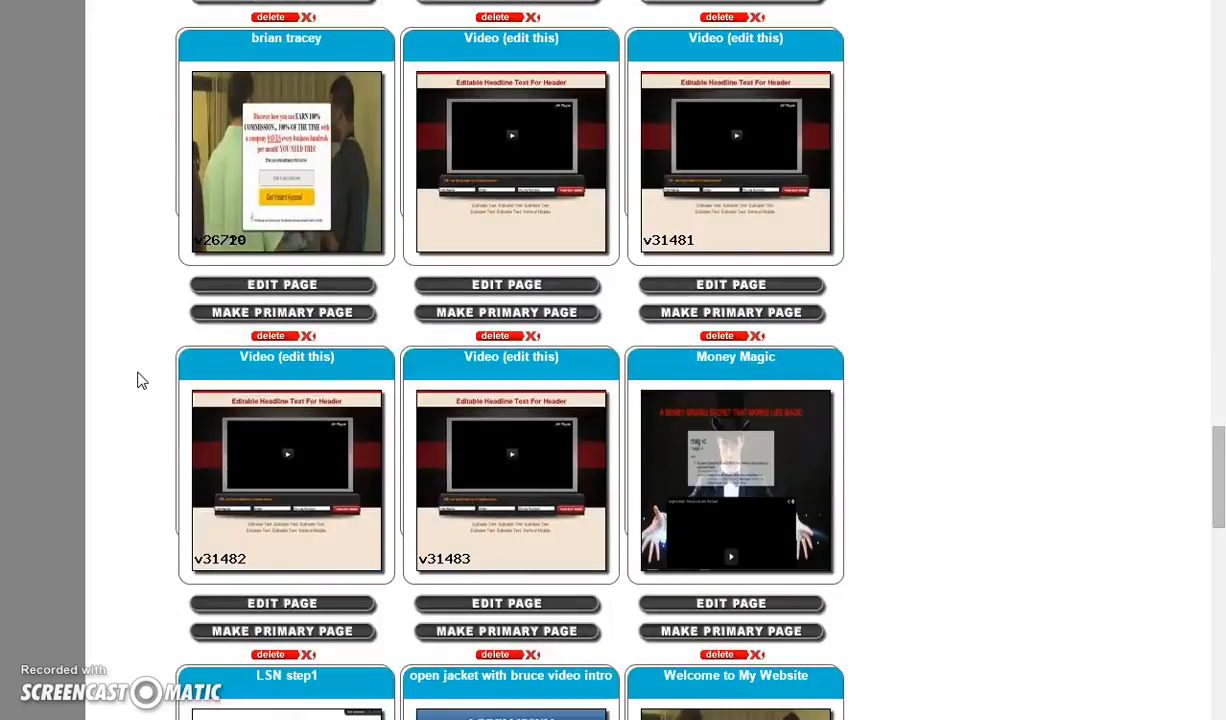
scroll(142, 380, down, 8)
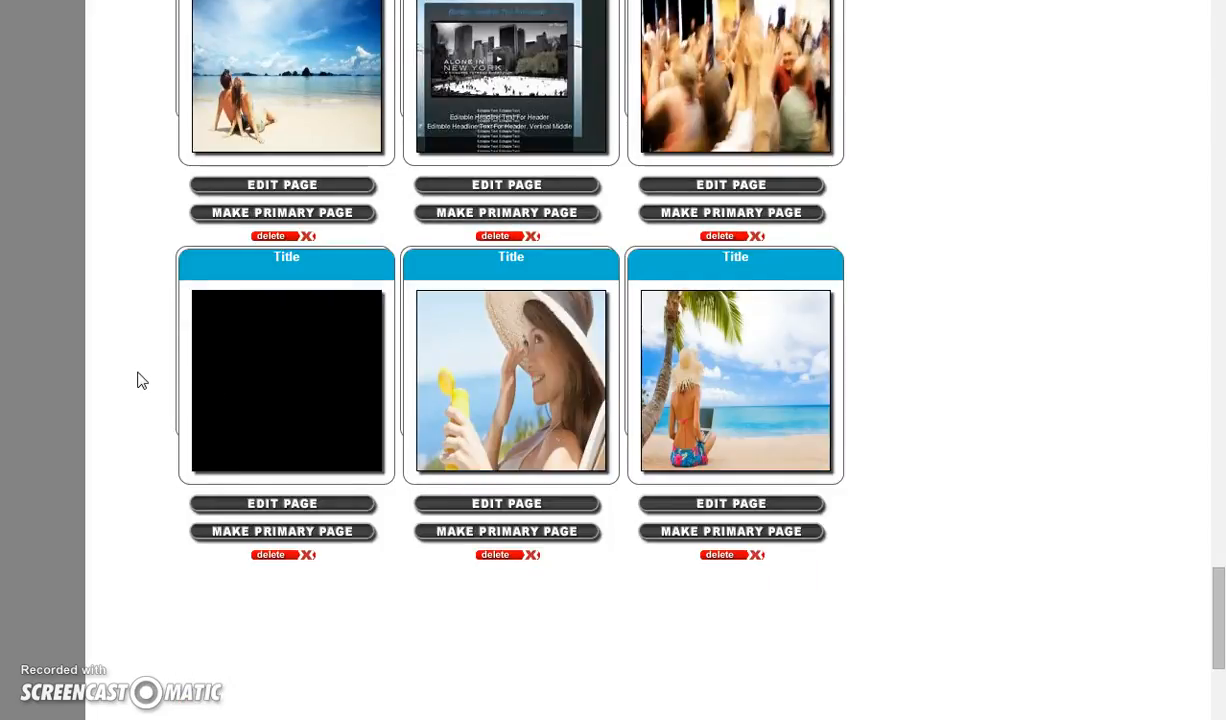
scroll(142, 380, down, 1)
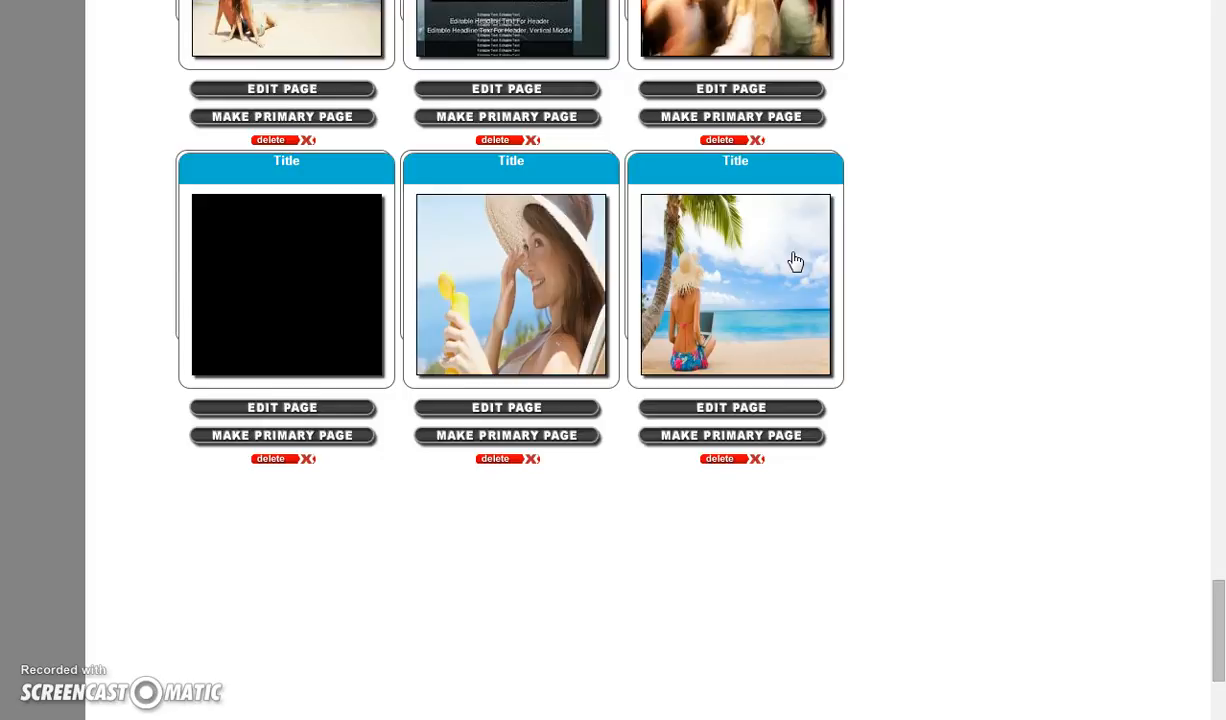
click(735, 413)
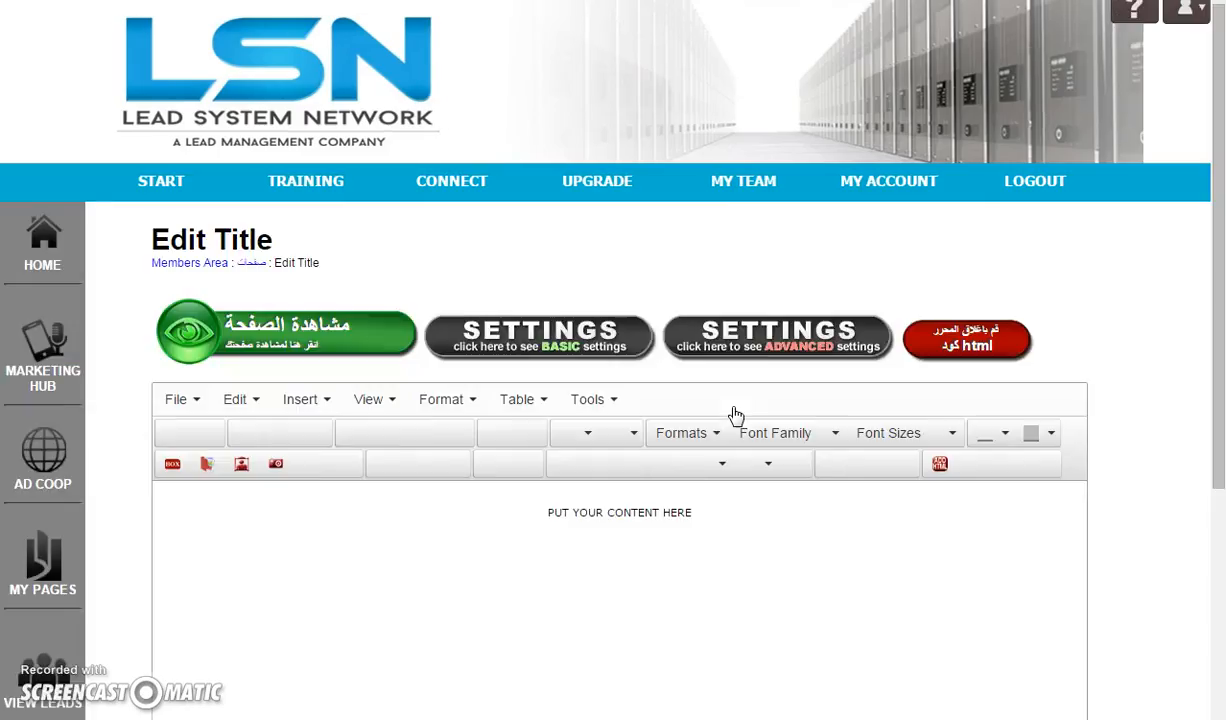
Paste the copied trial funnel link into the page's redirect field in the basic settings
scroll(677, 169, down, 1)
scroll(674, 169, down, 1)
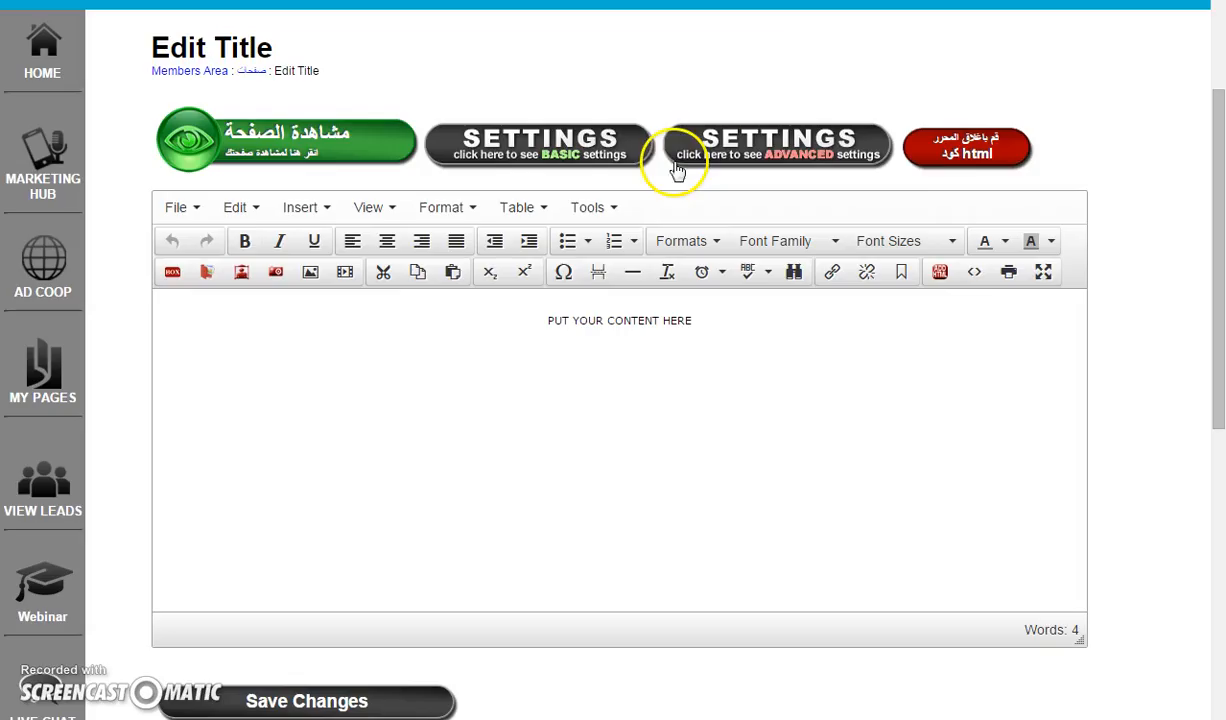
click(558, 150)
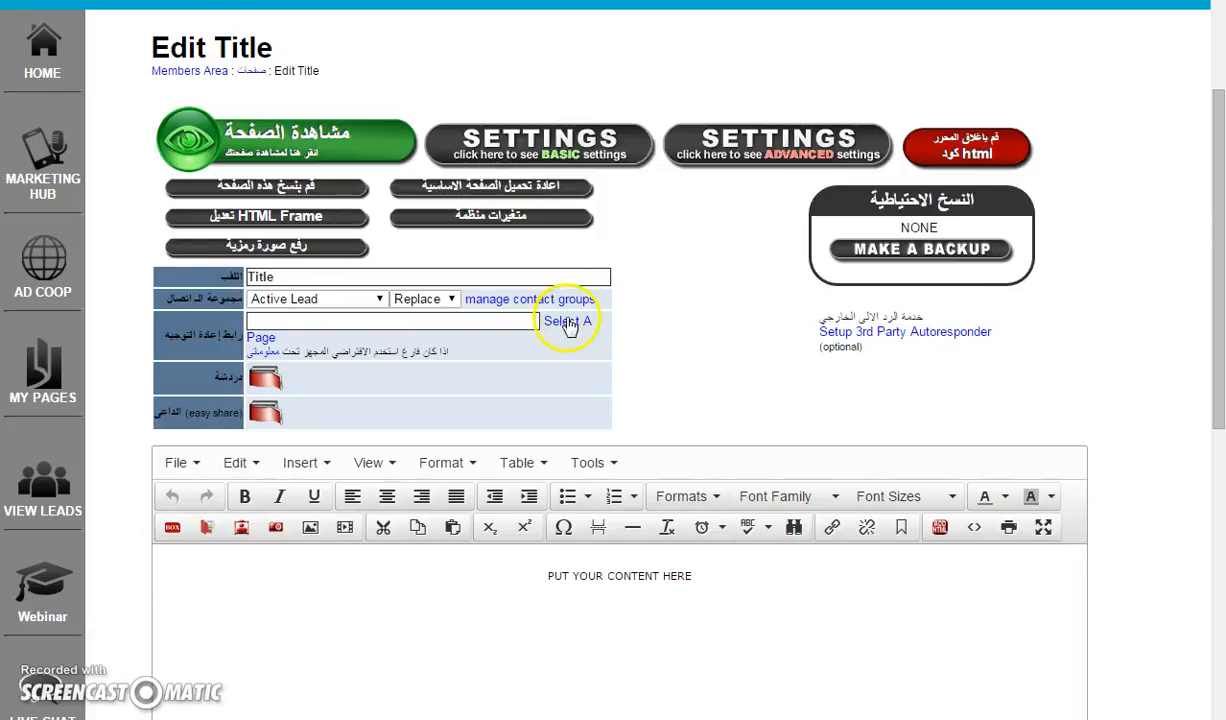
click(502, 320)
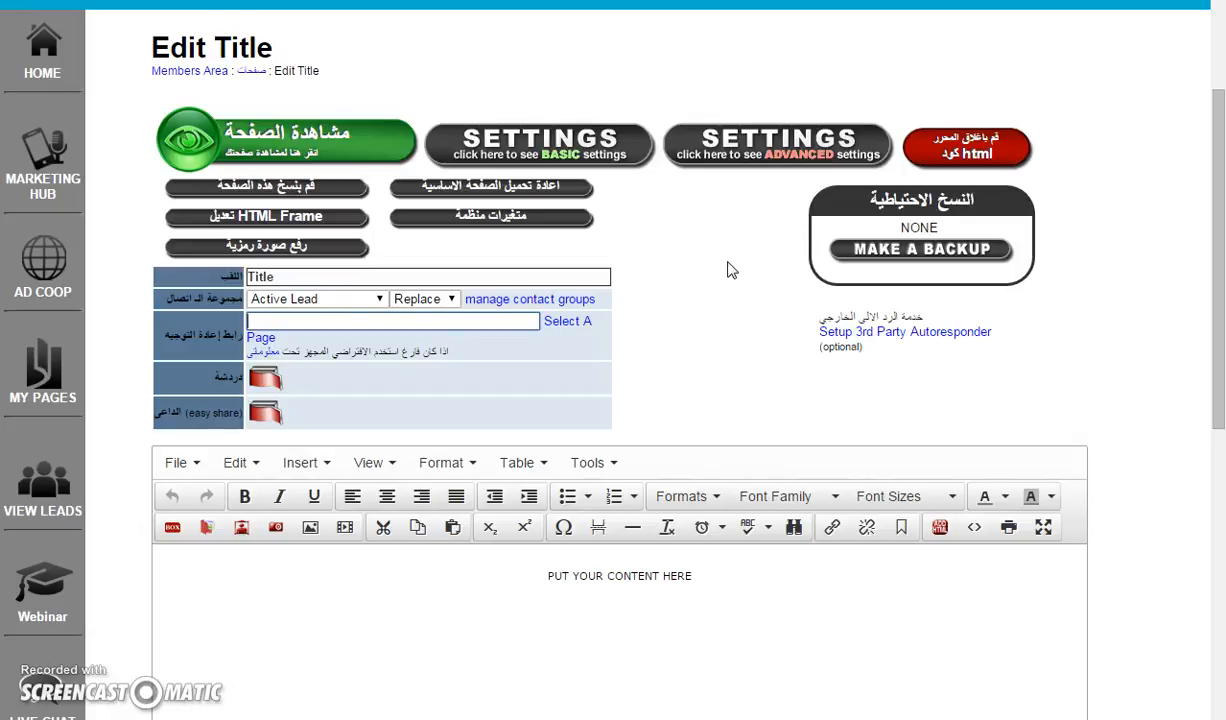
key(ctrl+v)
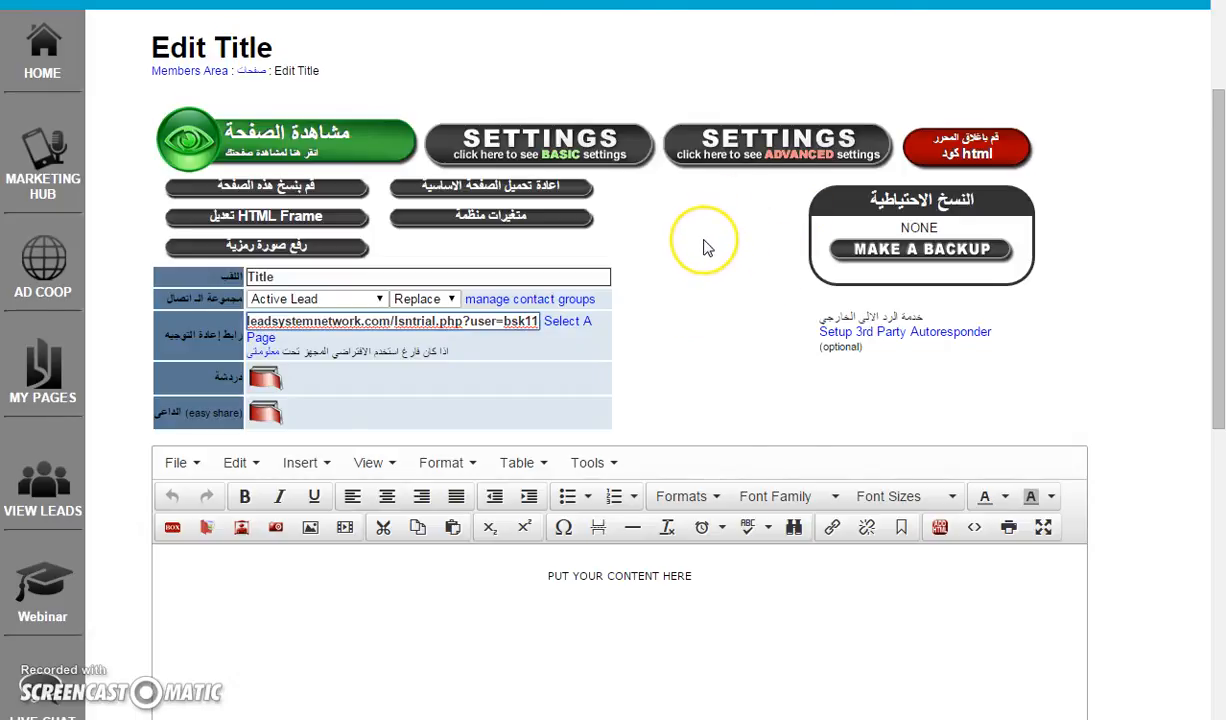
Save the page changes and open the page preview
scroll(705, 249, down, 5)
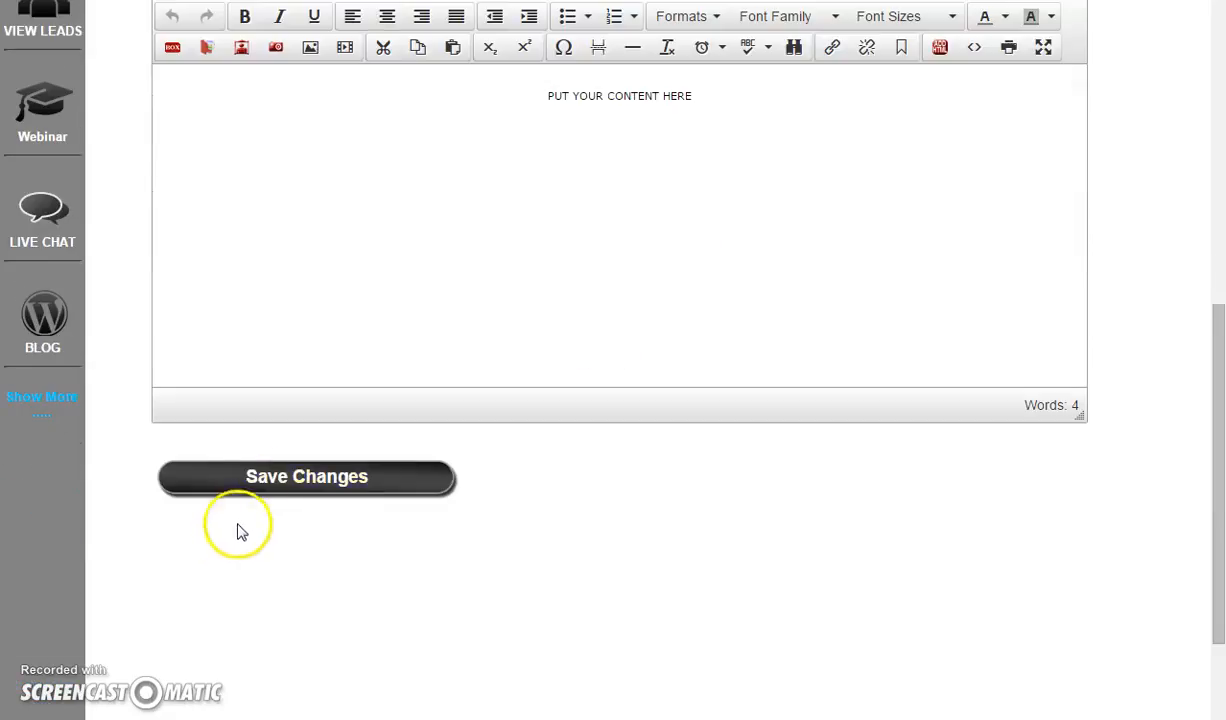
click(252, 479)
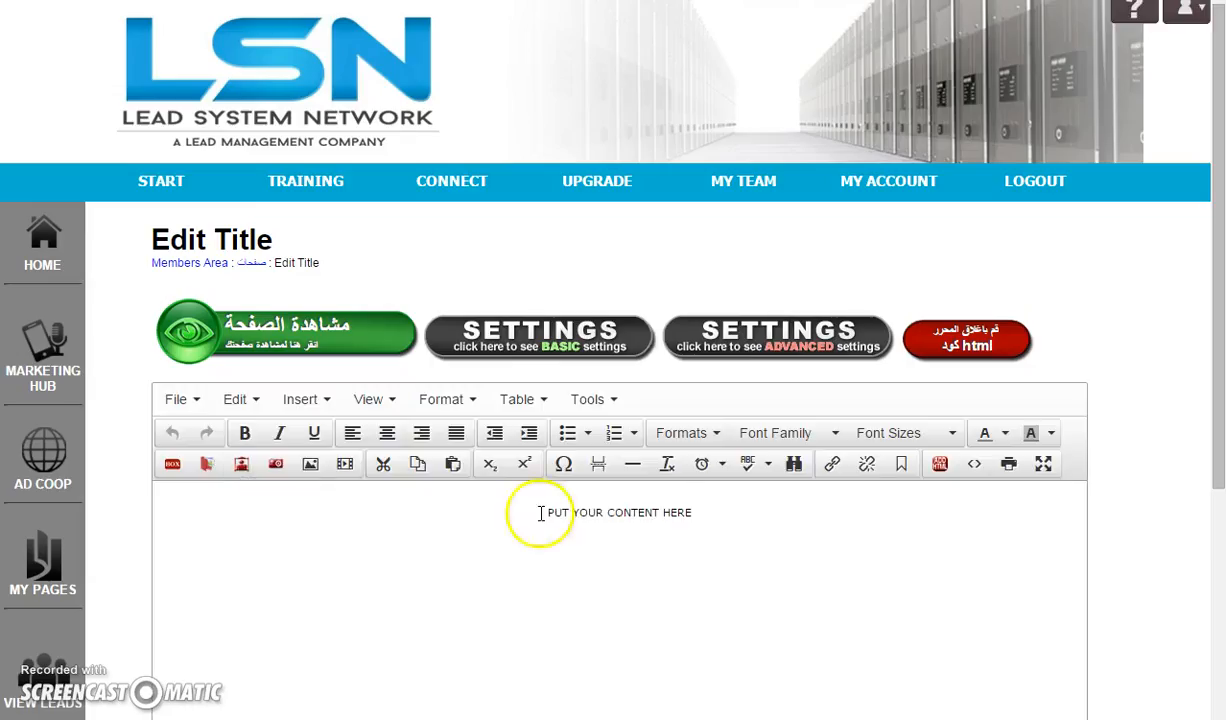
click(303, 340)
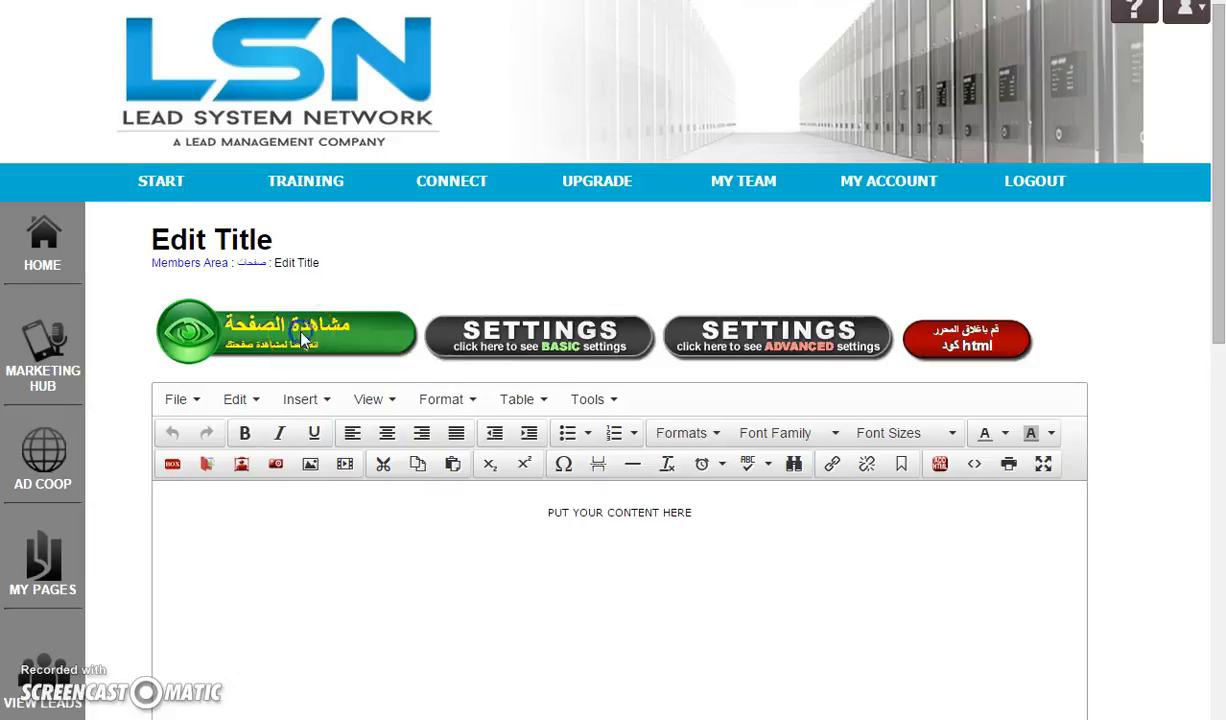